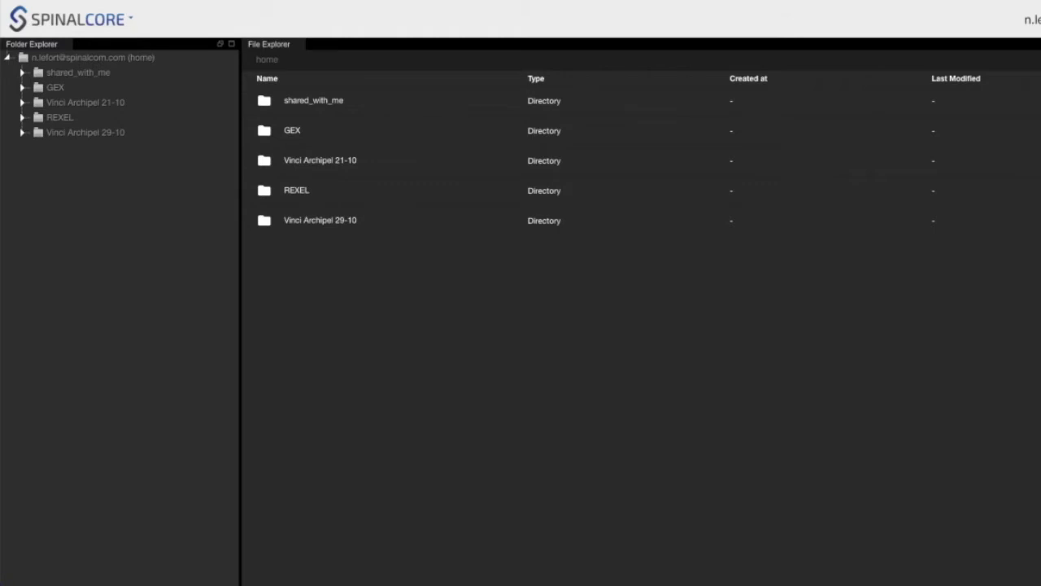
# Open the DEI digital twin from the Test DEI folder in shared_with_me in the 3D viewer
pyautogui.doubleClick(319, 101)
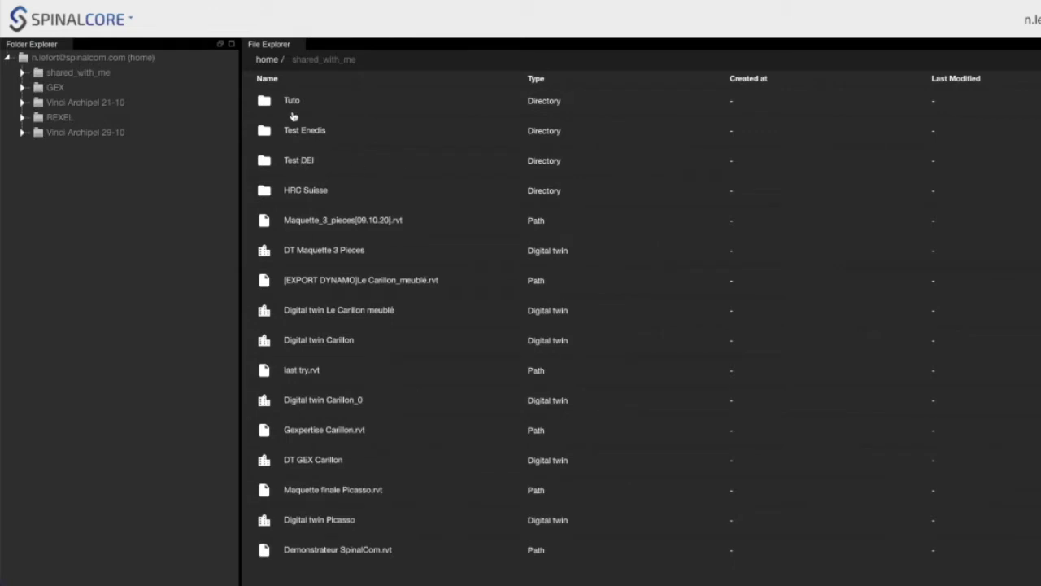
pyautogui.click(293, 160)
pyautogui.doubleClick(293, 160)
pyautogui.click(295, 110)
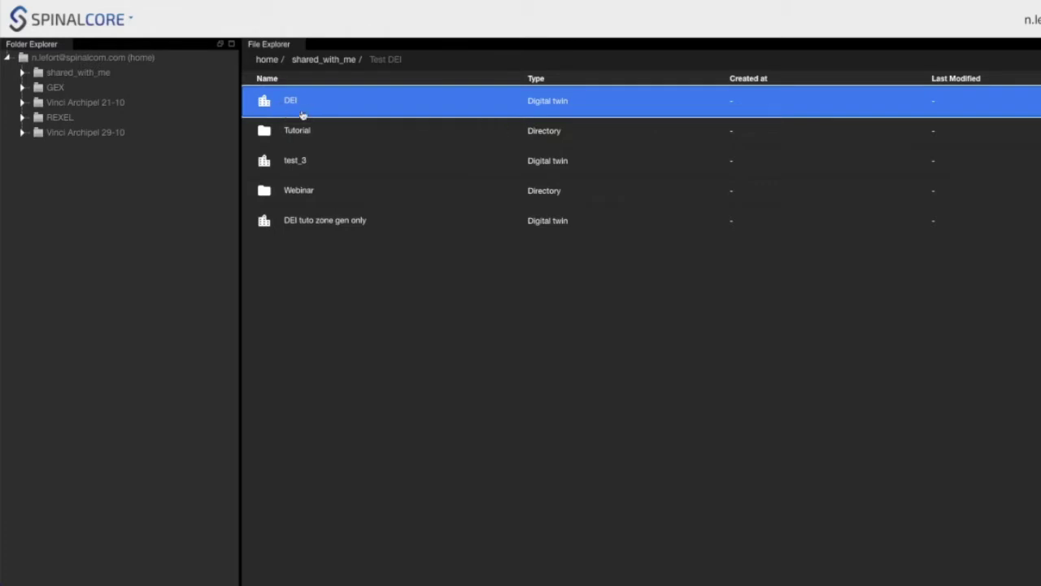
pyautogui.click(372, 98)
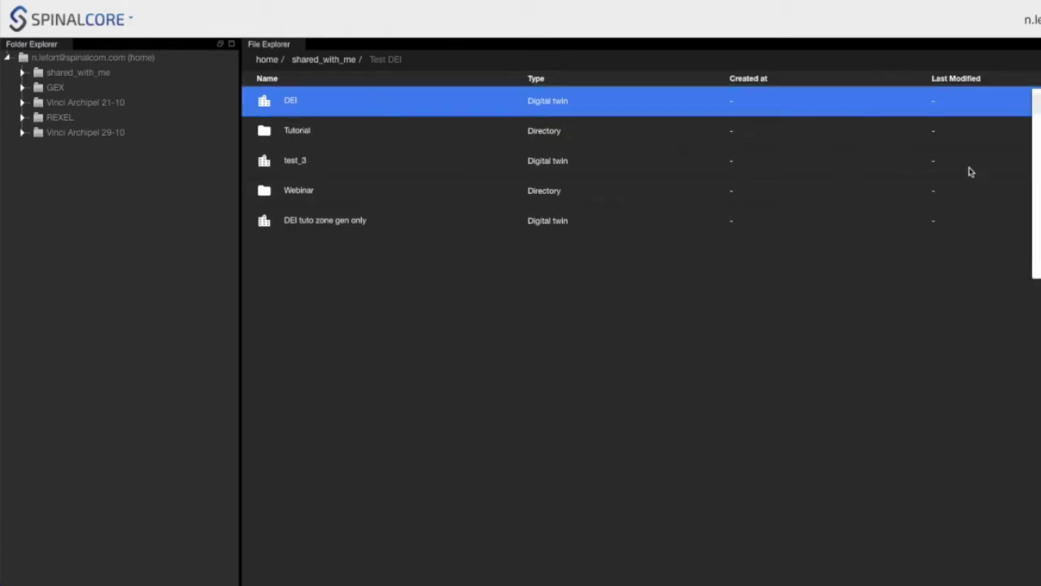
pyautogui.click(1037, 163)
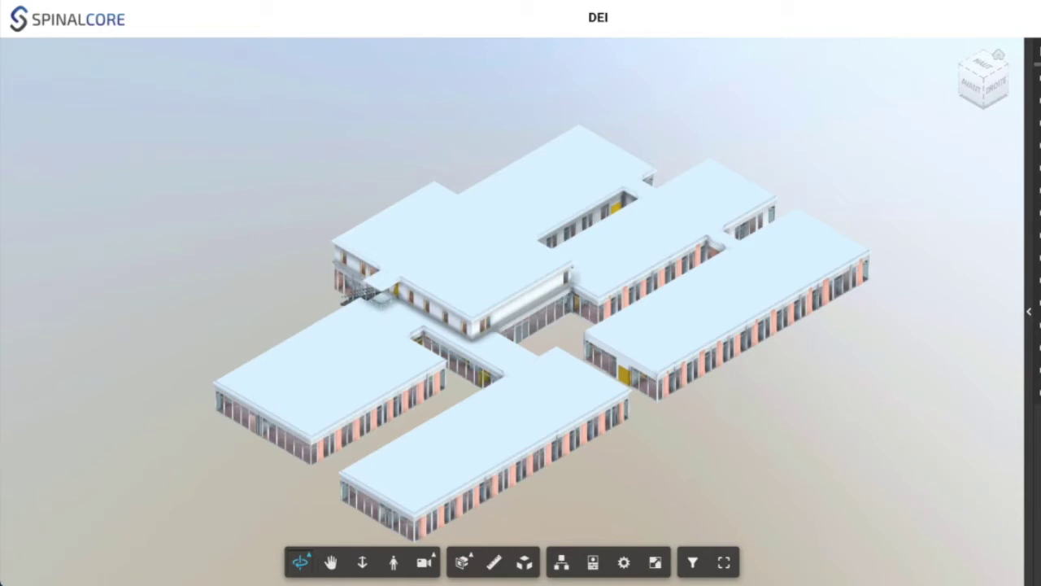
# Hide the Pièces category in the building model so the room volumes no longer cover the interiors
pyautogui.moveTo(762, 396); pyautogui.dragTo(727, 409)
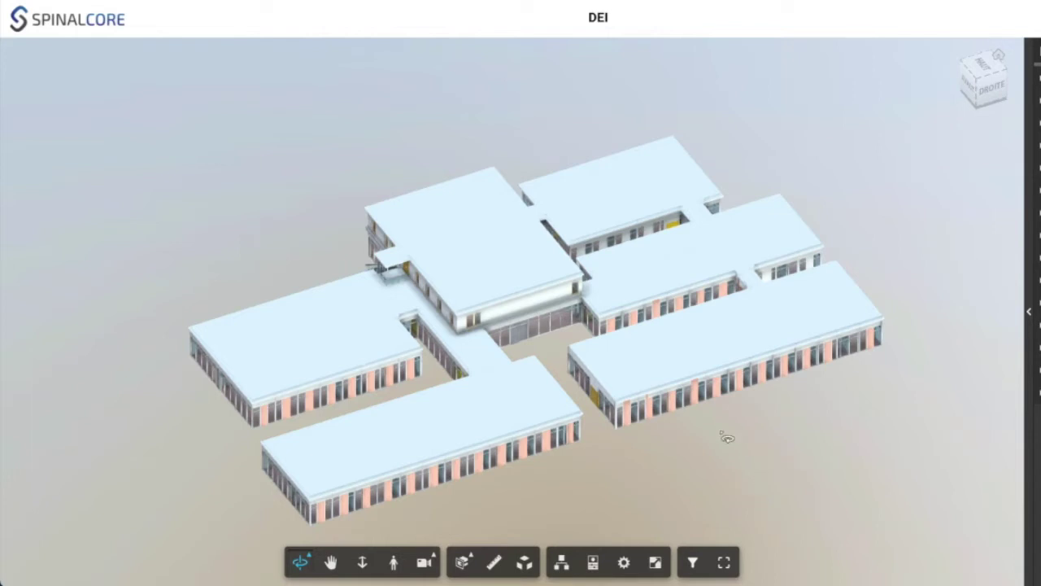
pyautogui.moveTo(721, 431); pyautogui.dragTo(755, 428)
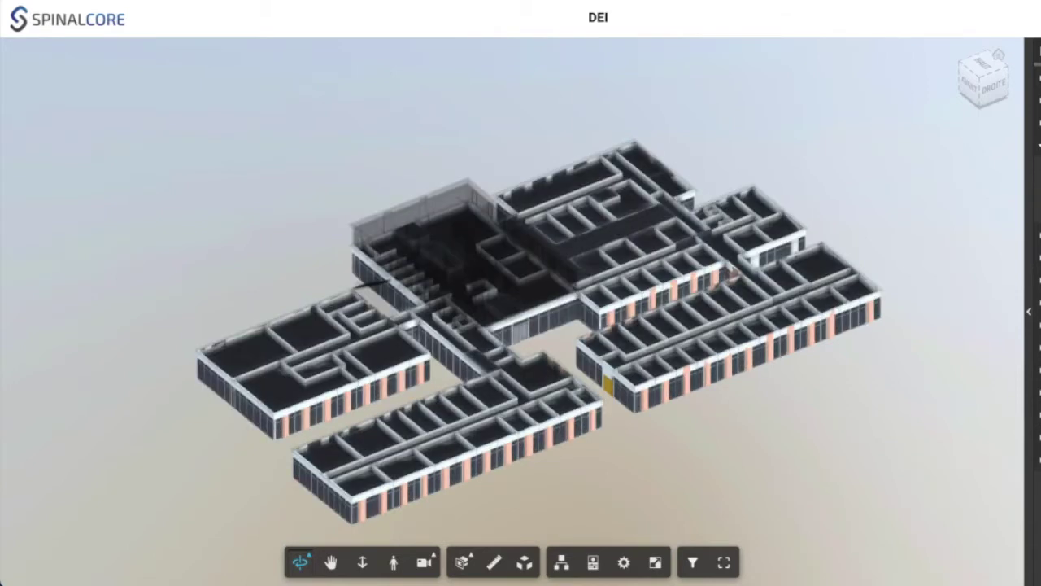
pyautogui.click(562, 562)
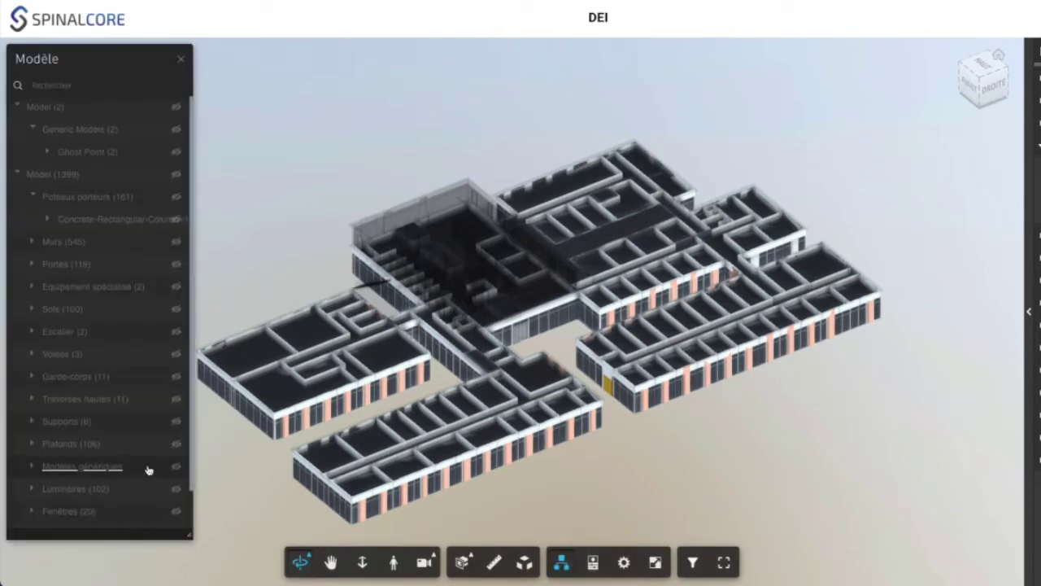
pyautogui.scroll(-2, 142, 470)
pyautogui.click(175, 516)
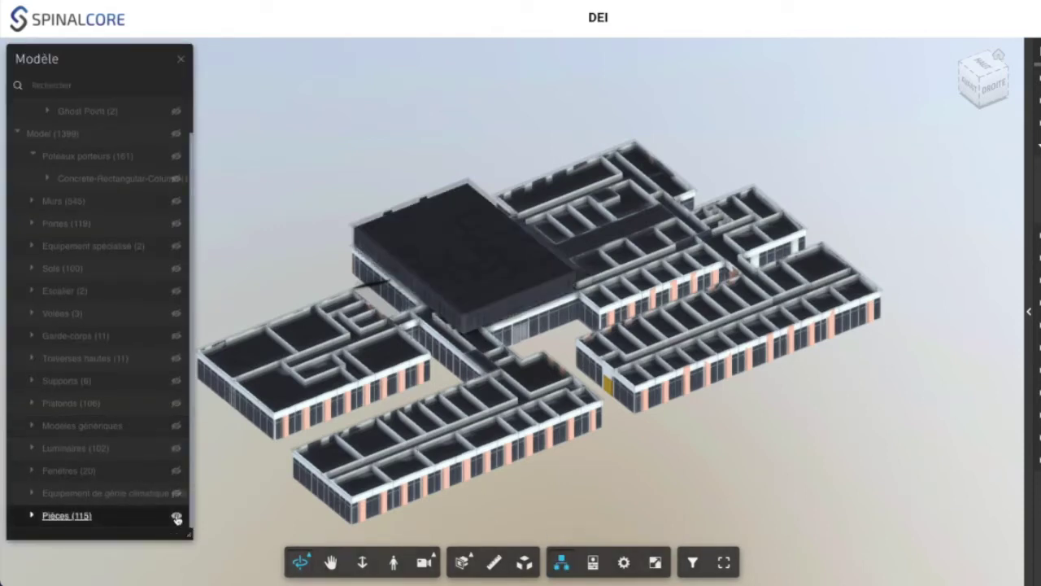
pyautogui.moveTo(754, 362); pyautogui.dragTo(734, 415)
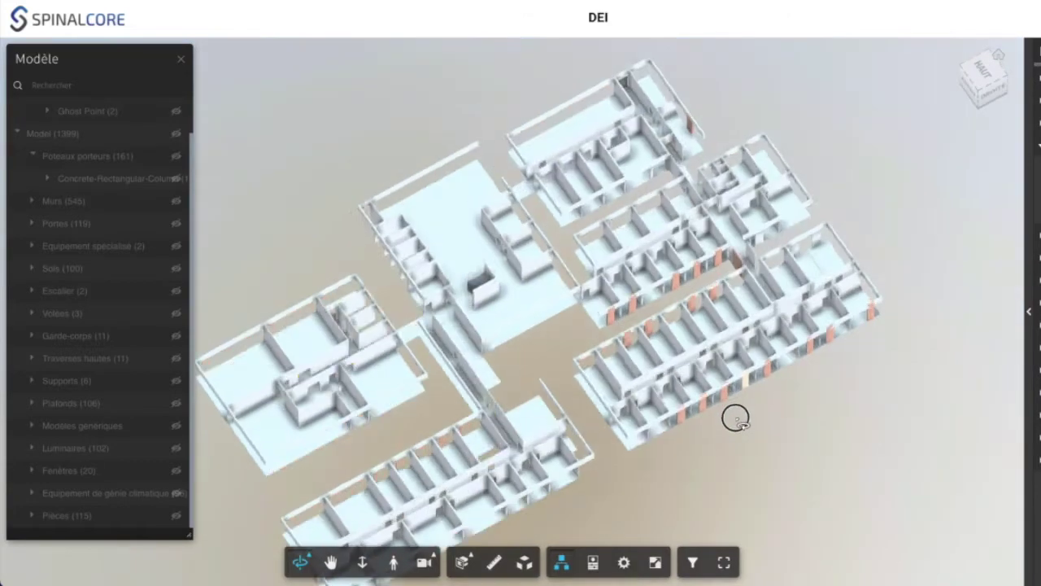
pyautogui.click(182, 62)
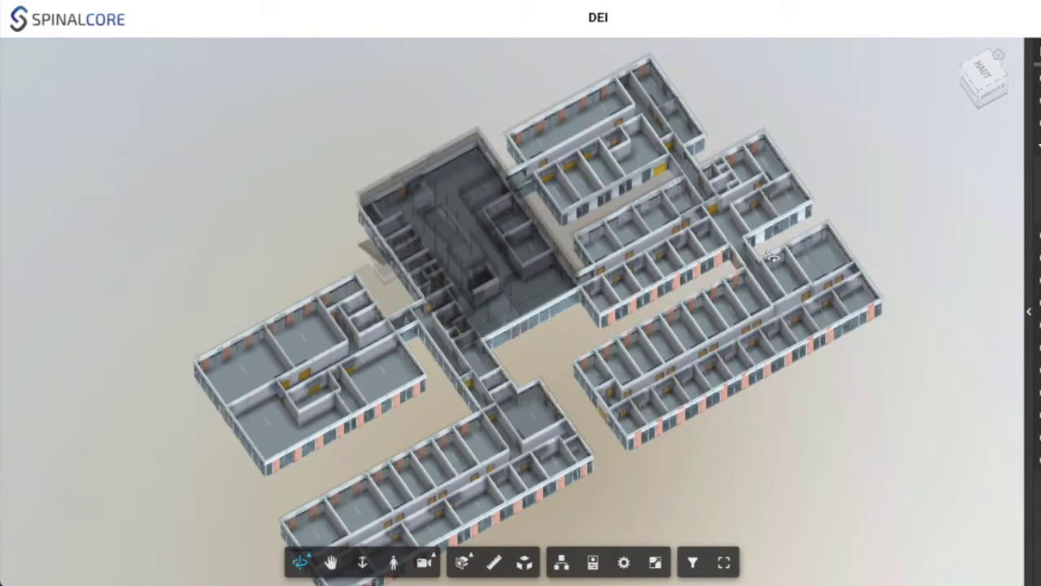
# Review the URL and attribute documentation of the under-ceiling split unit in the corridor of the lower-right wing
pyautogui.moveTo(773, 256); pyautogui.dragTo(704, 314)
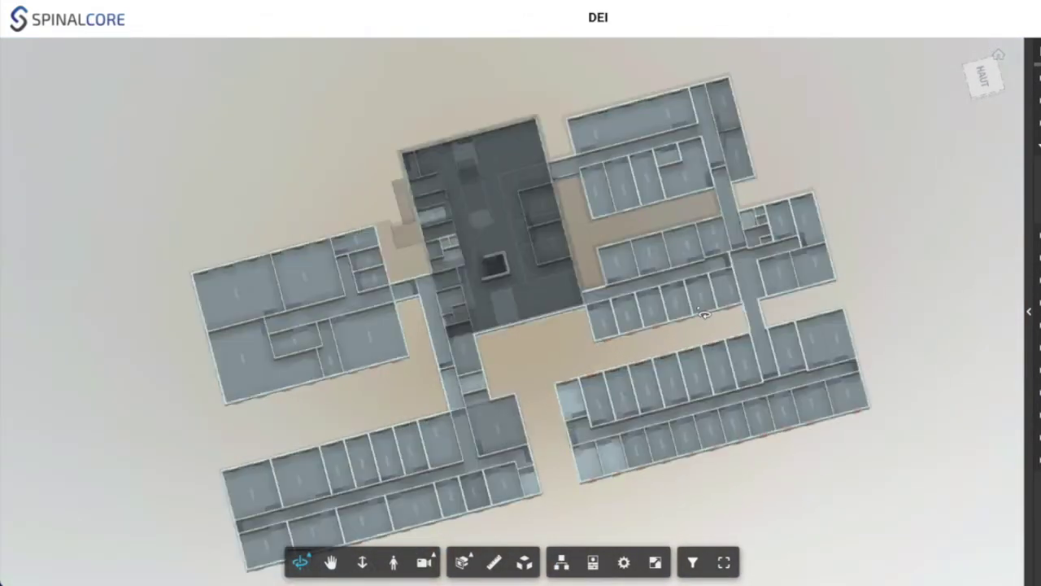
pyautogui.rightClick(779, 383)
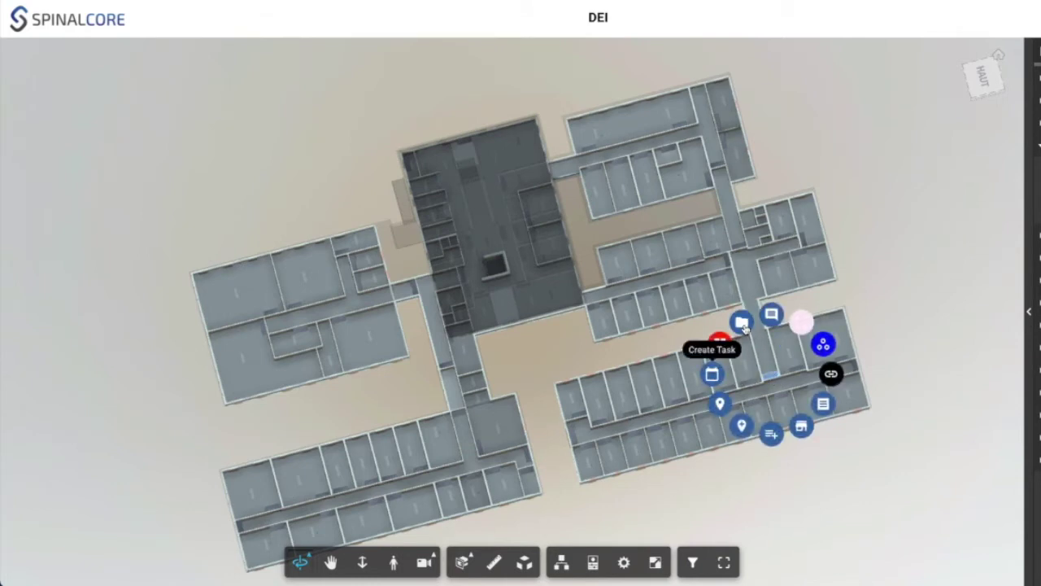
pyautogui.click(741, 323)
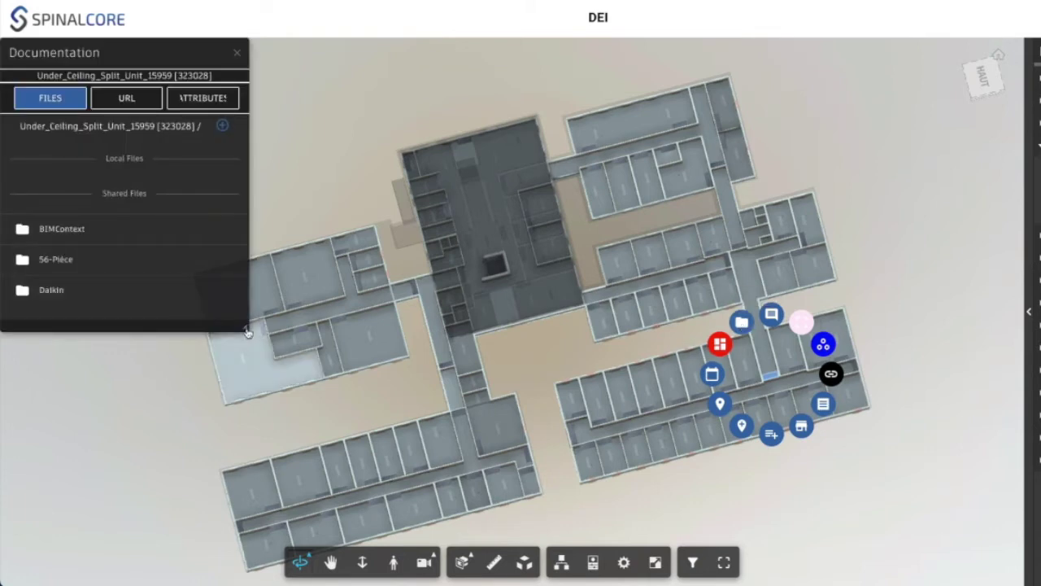
pyautogui.click(204, 102)
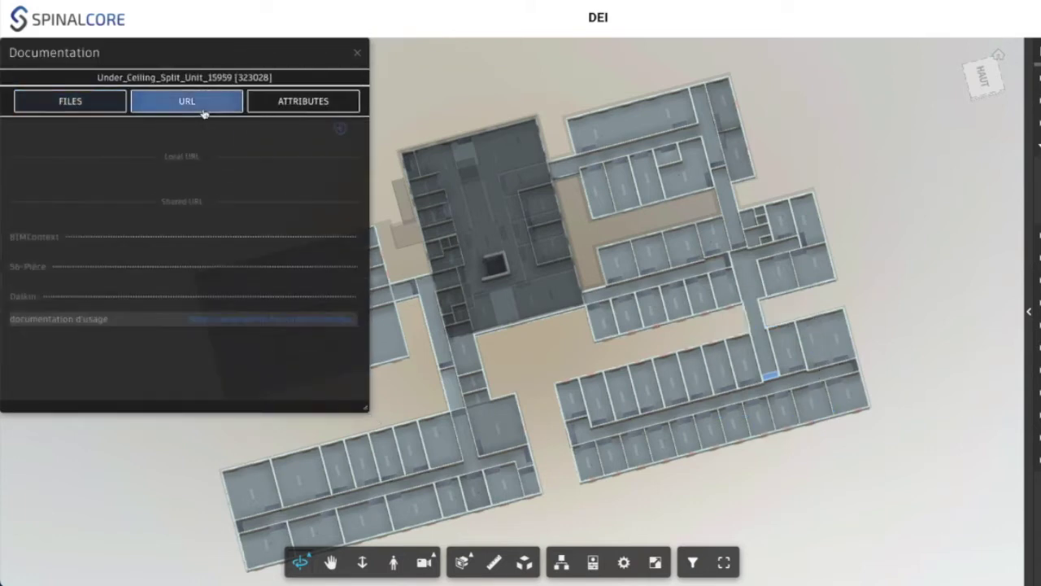
pyautogui.click(295, 104)
pyautogui.moveTo(357, 400); pyautogui.dragTo(395, 452)
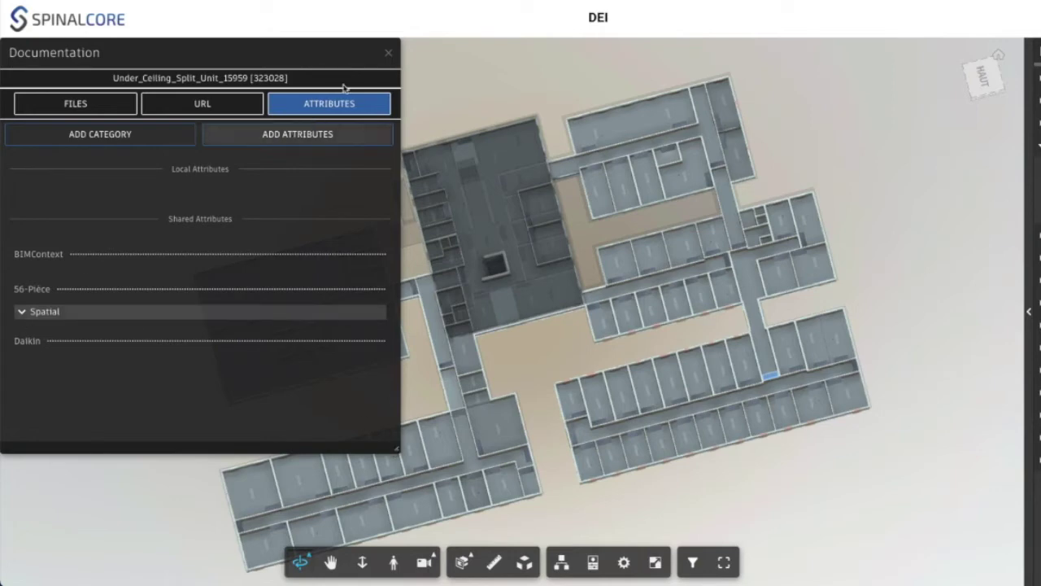
pyautogui.click(388, 53)
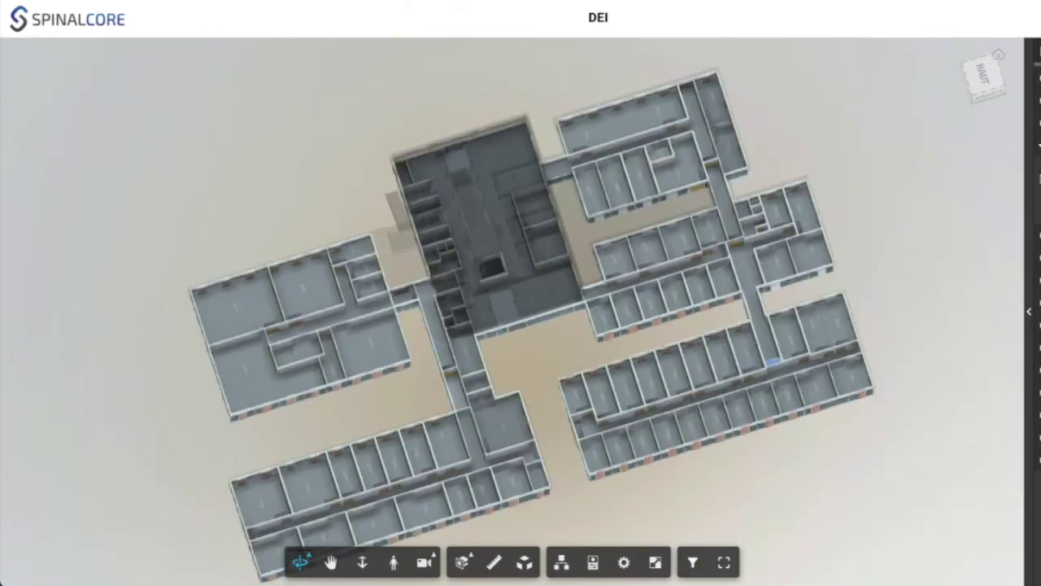
# Expand the CVC category of the Equipements actifs context and highlight its Daikin group in the 3D model
pyautogui.click(1028, 311)
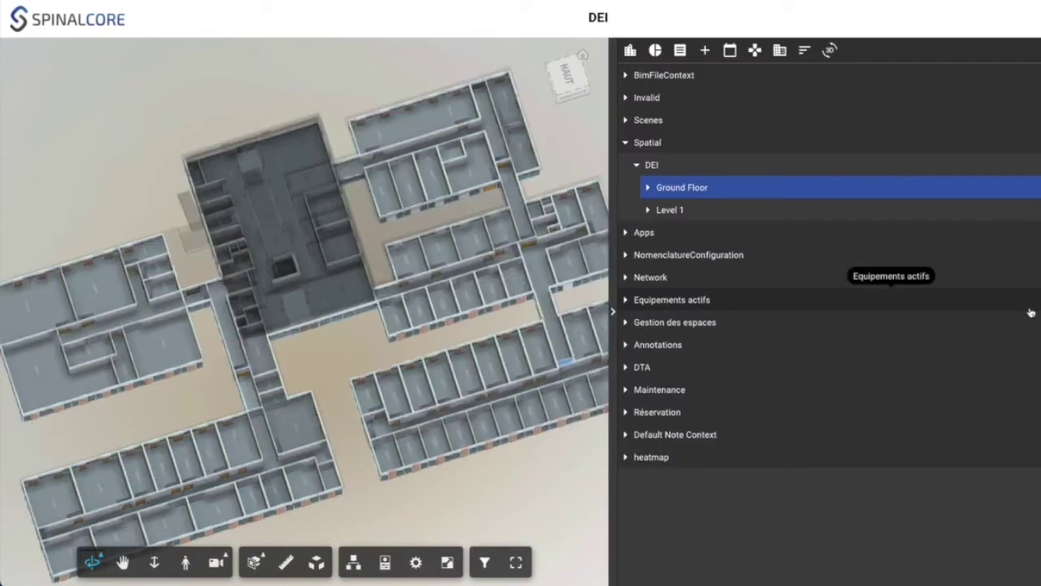
pyautogui.click(627, 301)
pyautogui.click(633, 323)
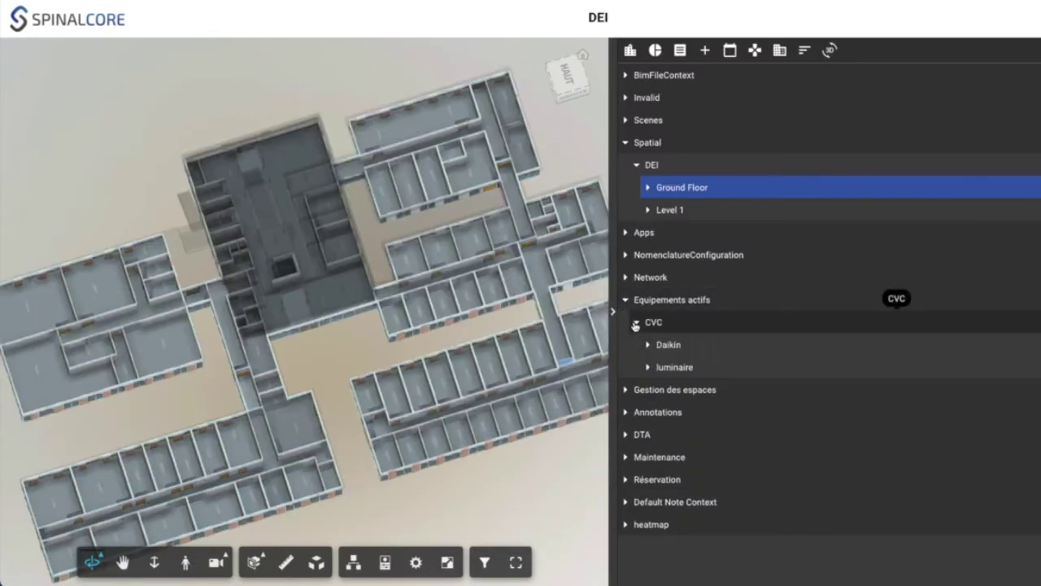
pyautogui.click(667, 346)
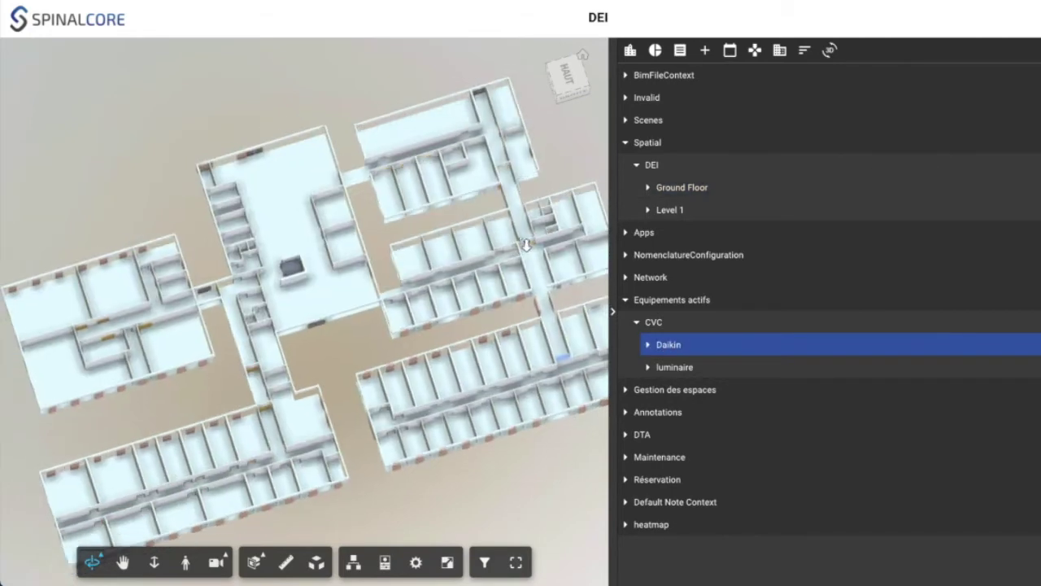
pyautogui.scroll(5, 526, 244)
pyautogui.scroll(-10, 526, 244)
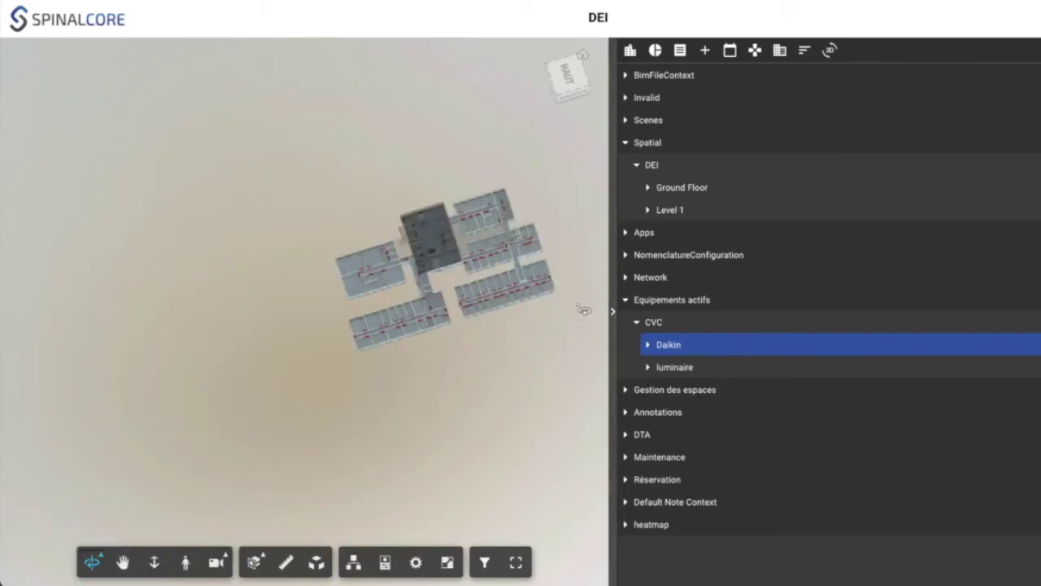
pyautogui.click(612, 310)
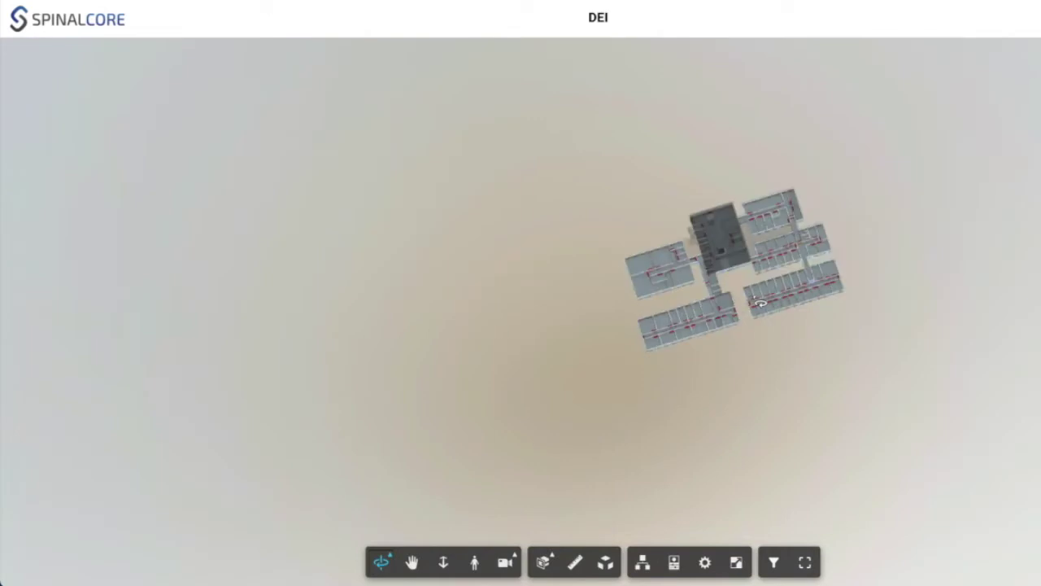
pyautogui.scroll(3, 758, 303)
pyautogui.scroll(3, 759, 303)
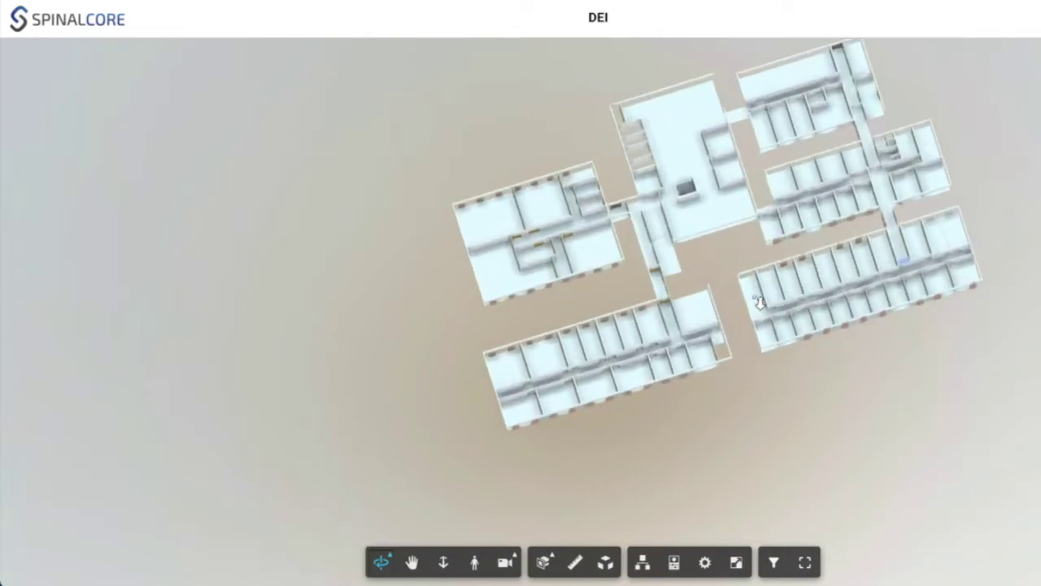
pyautogui.click(412, 562)
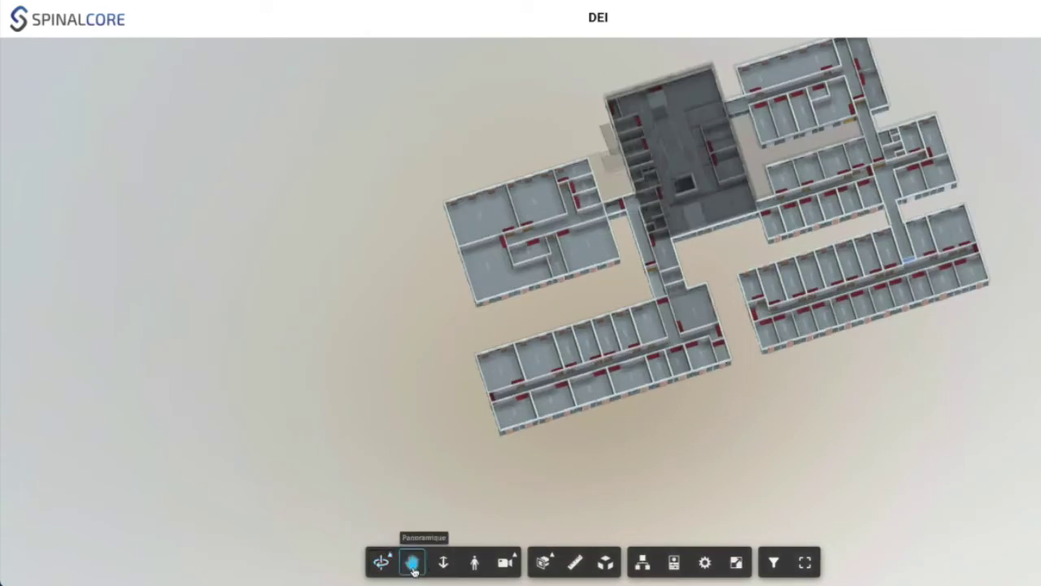
pyautogui.moveTo(723, 246)
pyautogui.mouseDown()
pyautogui.moveTo(611, 287)
pyautogui.moveTo(591, 310)
pyautogui.mouseUp()
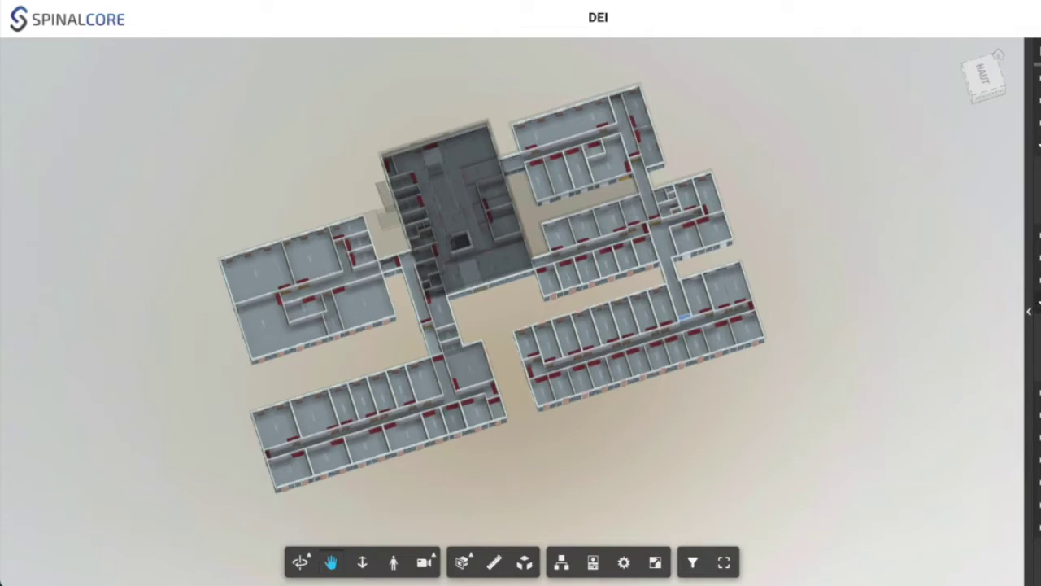
# Select the Equipements actifs context and open the group manager for the Equipments Group type
pyautogui.click(1037, 302)
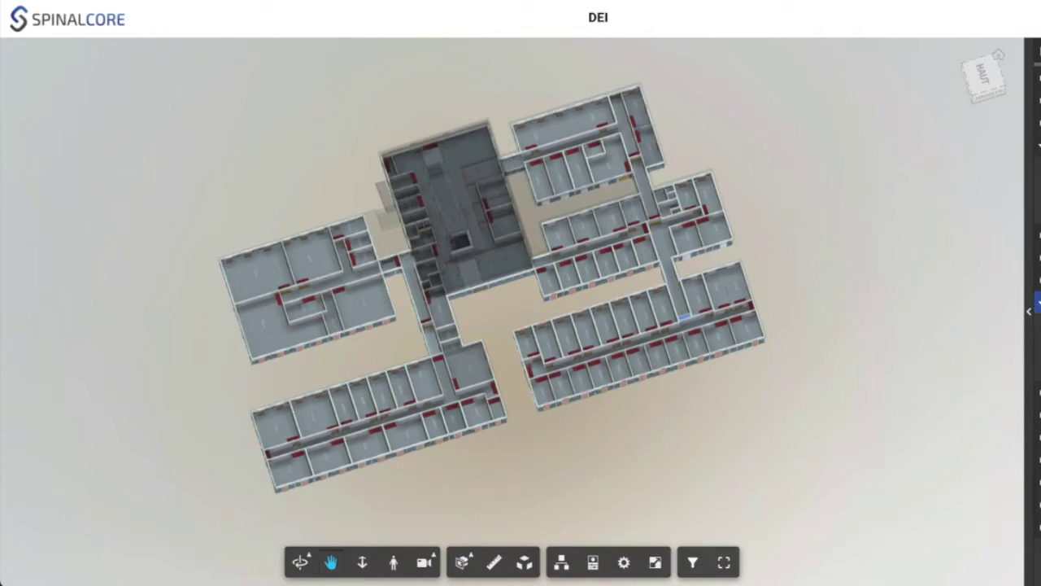
pyautogui.click(1029, 316)
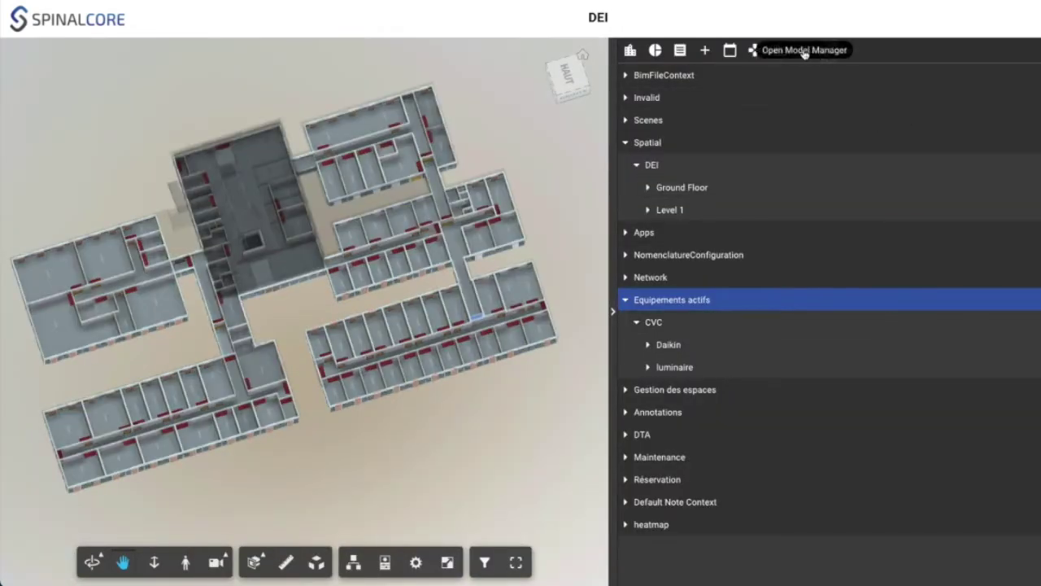
pyautogui.click(712, 52)
pyautogui.click(644, 290)
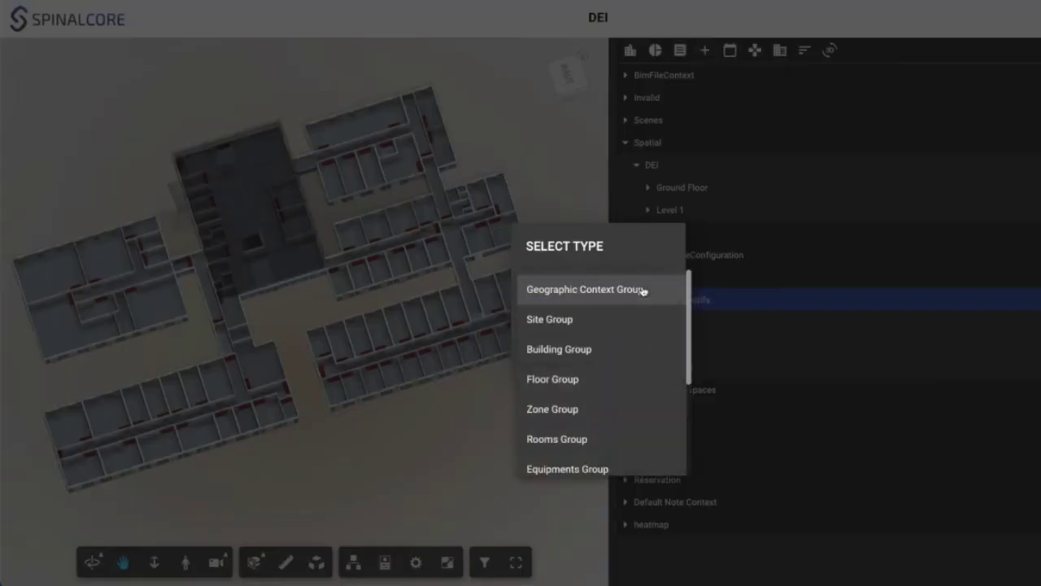
pyautogui.click(596, 469)
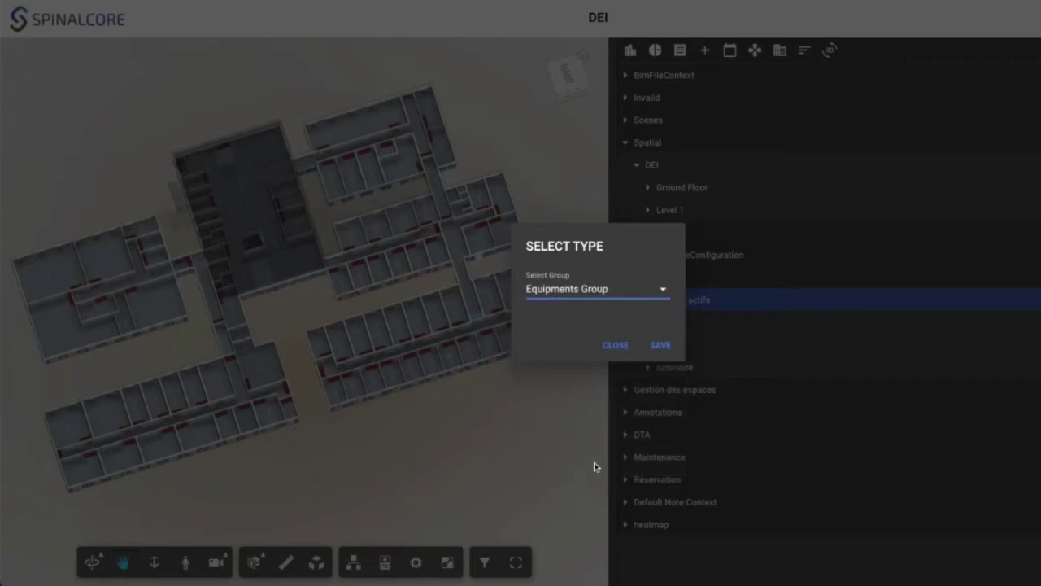
pyautogui.click(659, 347)
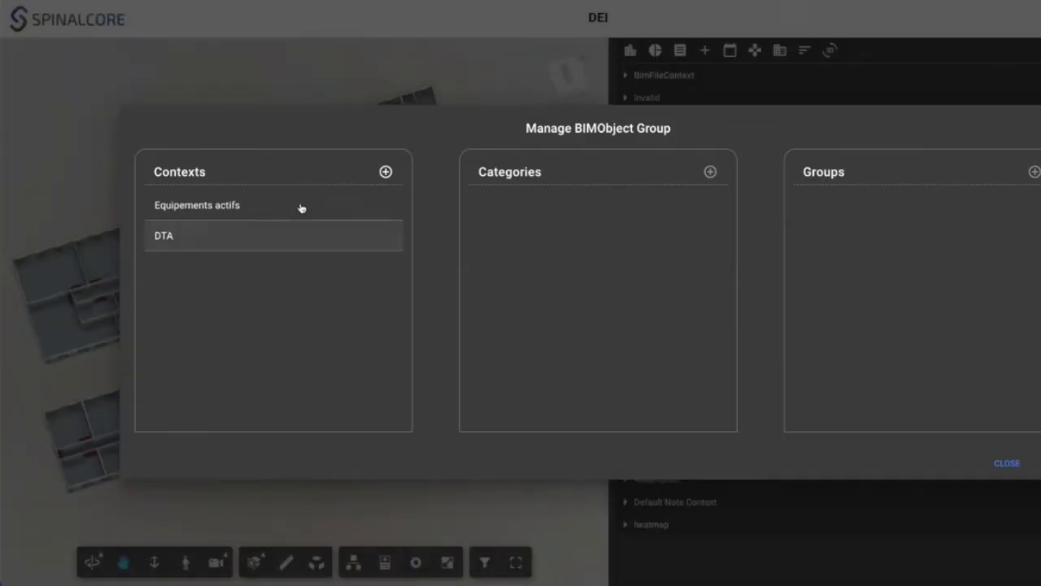
# Add a category named portes connectées with the cloud upload icon to the Equipements actifs context
pyautogui.click(301, 209)
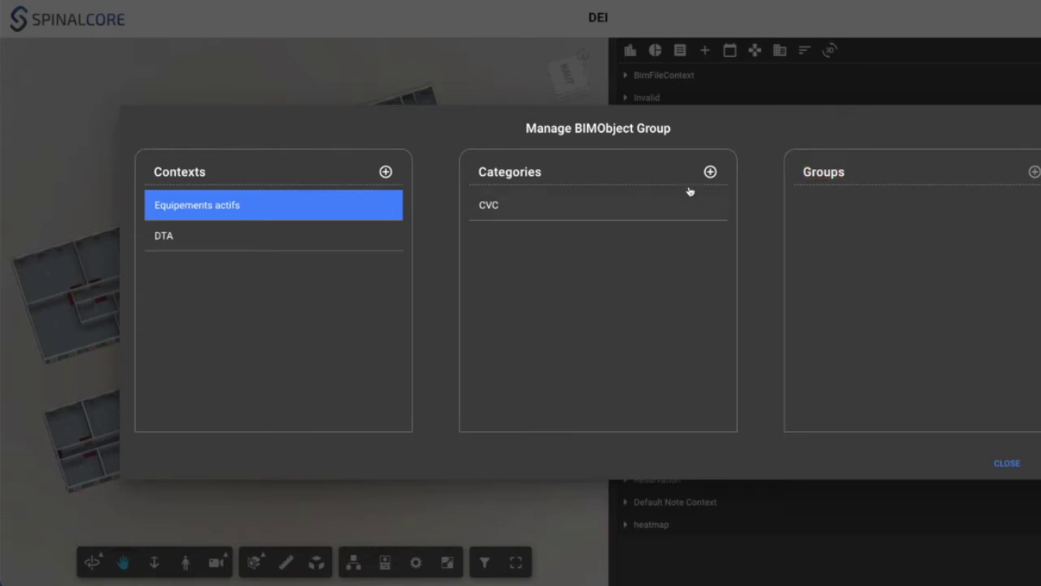
pyautogui.click(710, 172)
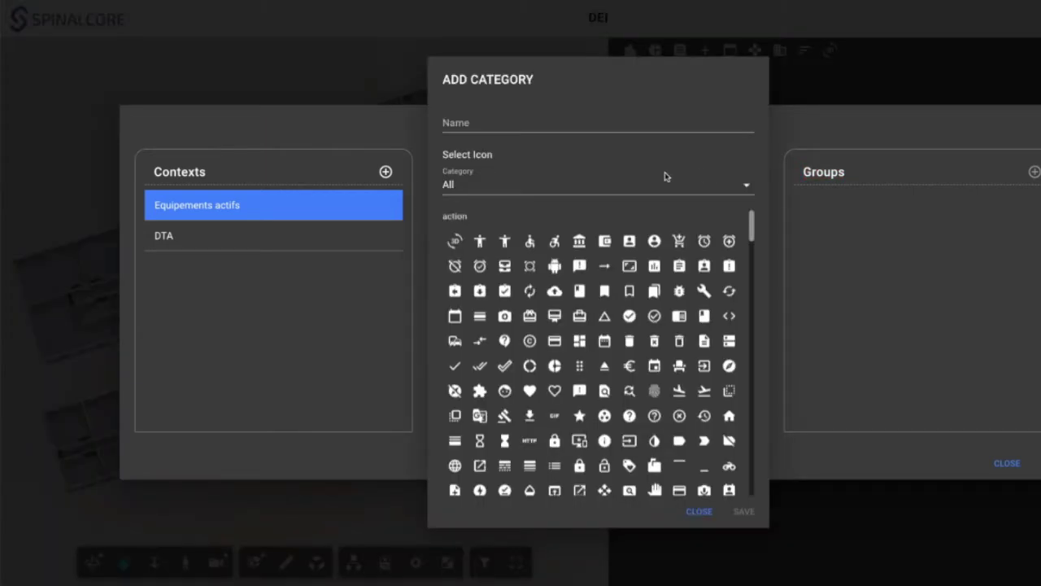
pyautogui.click(482, 121)
pyautogui.write('porte connectées')
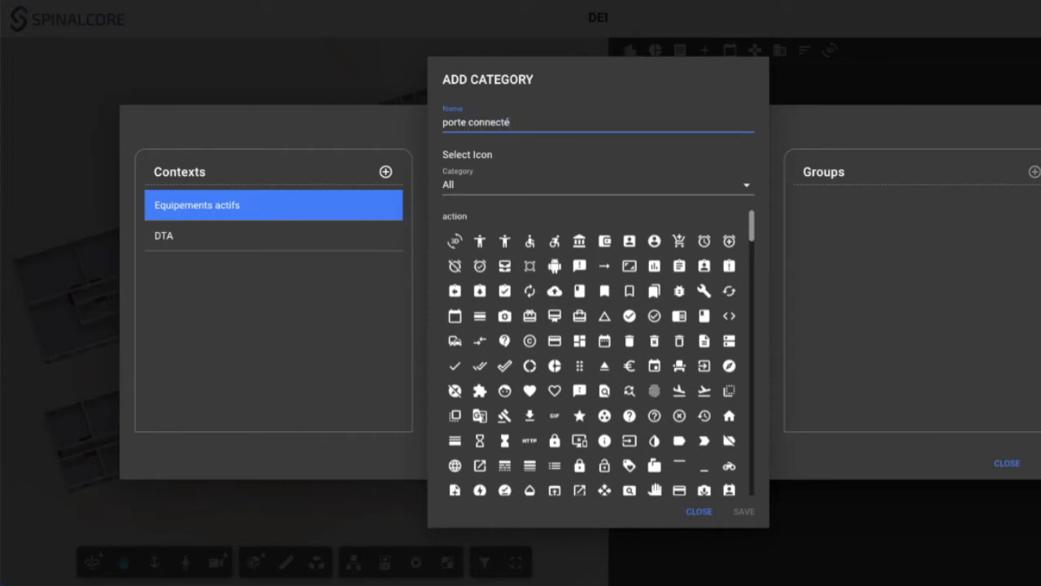
pyautogui.click(468, 122)
pyautogui.write('s')
pyautogui.click(553, 293)
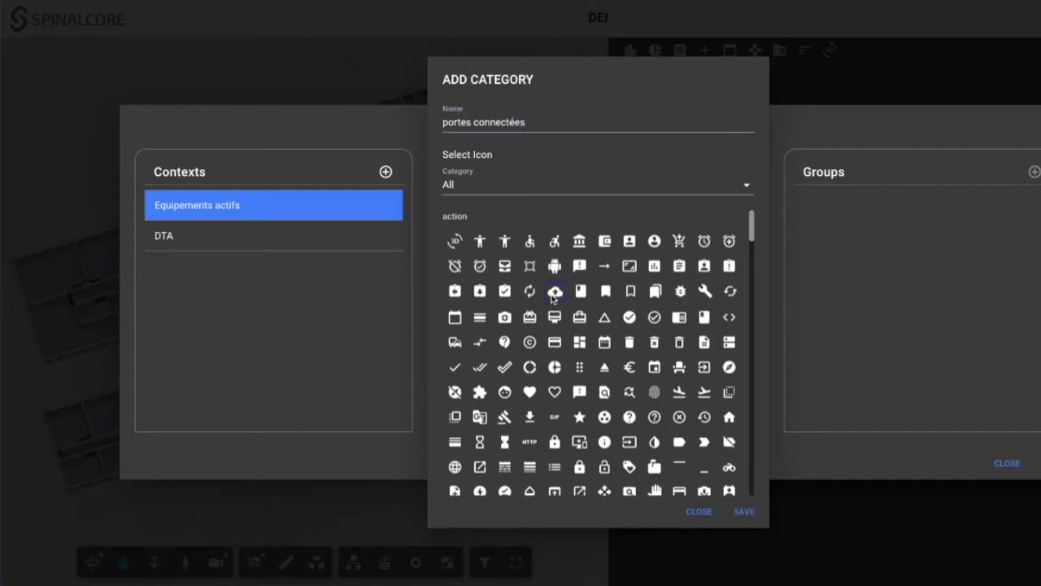
pyautogui.click(744, 513)
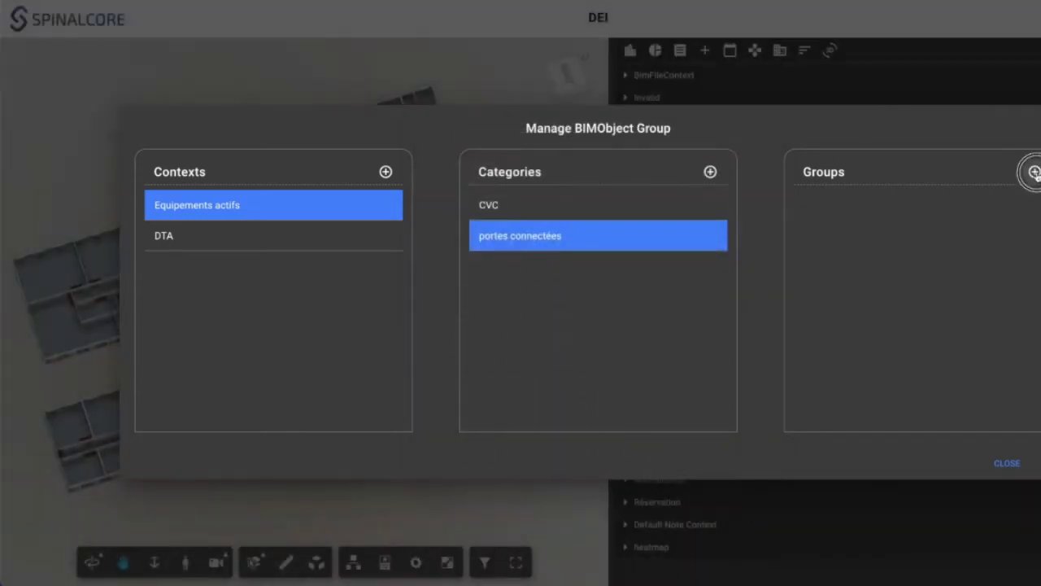
# Add a group named Portes de bureaux with a custom colour to the portes connectées category and close the group manager
pyautogui.click(1033, 171)
pyautogui.click(555, 214)
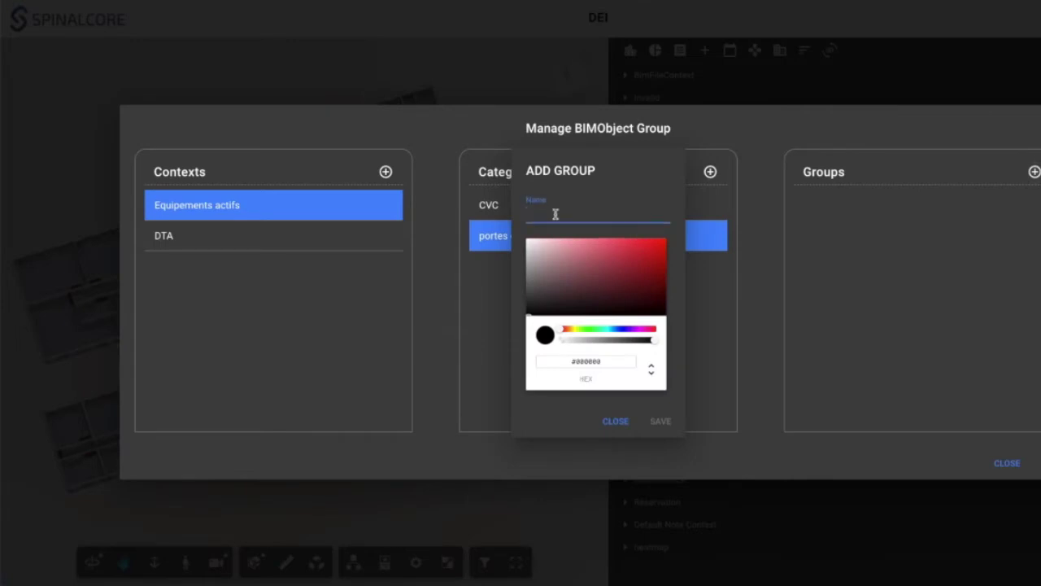
pyautogui.write('Porte de')
pyautogui.write('ureau')
pyautogui.click(551, 213)
pyautogui.write('s')
pyautogui.write('x')
pyautogui.click(598, 329)
pyautogui.click(598, 259)
pyautogui.click(662, 419)
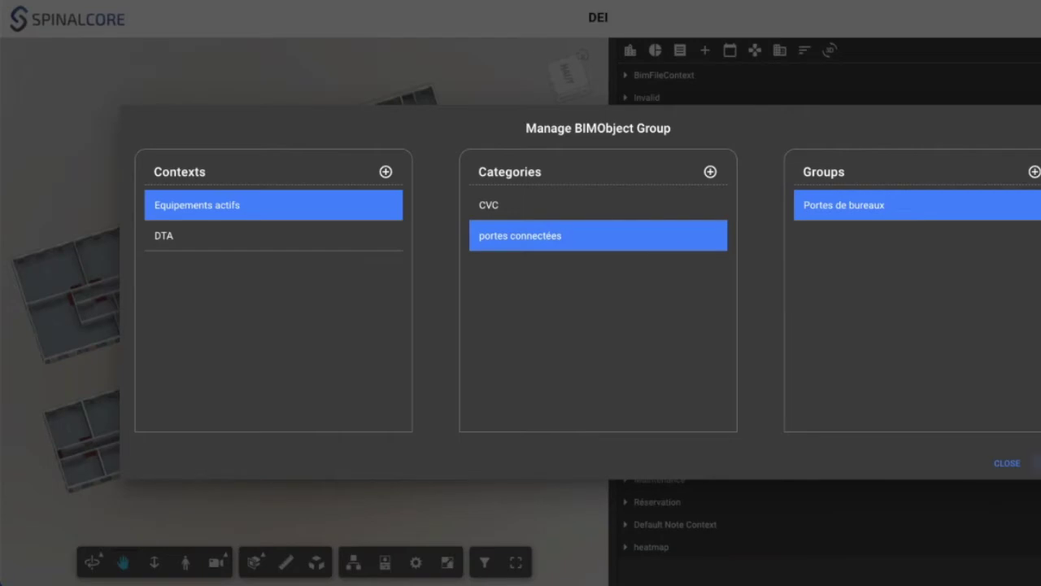
pyautogui.click(1039, 462)
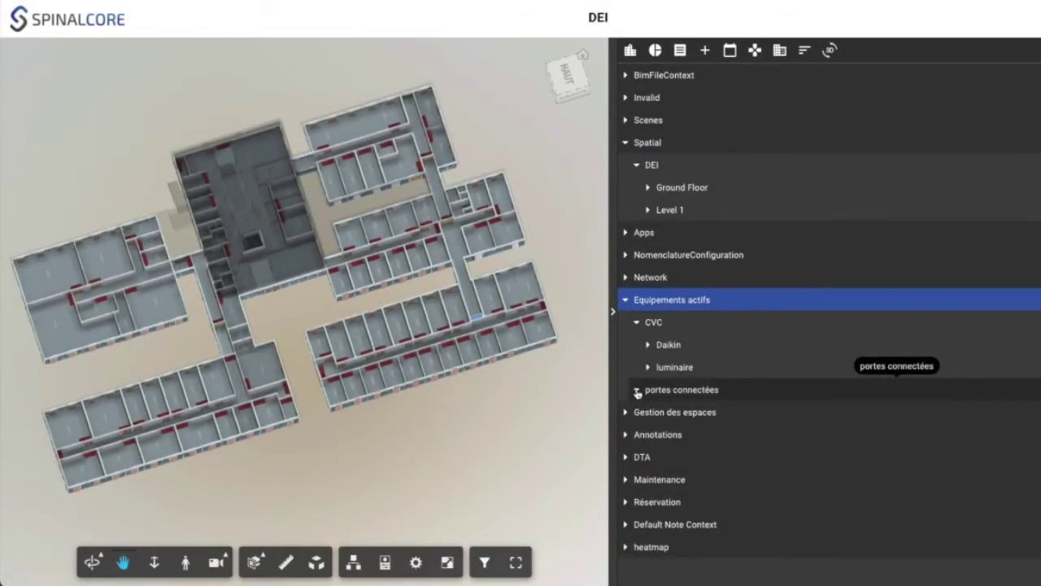
# Select the Portes de bureaux group under portes connectées and pick an office door in the 3D model
pyautogui.click(716, 397)
pyautogui.click(712, 413)
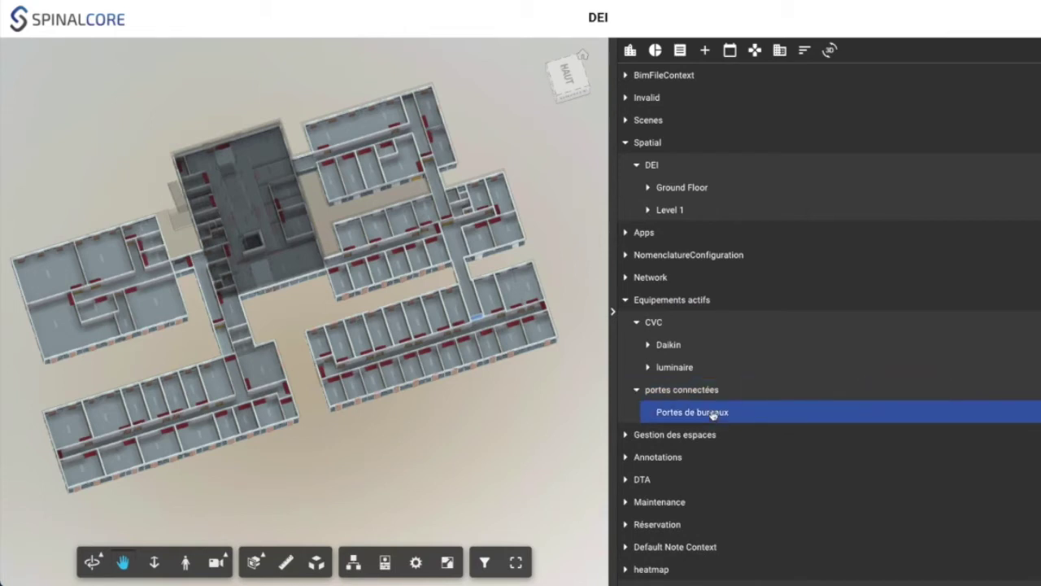
pyautogui.scroll(3, 456, 254)
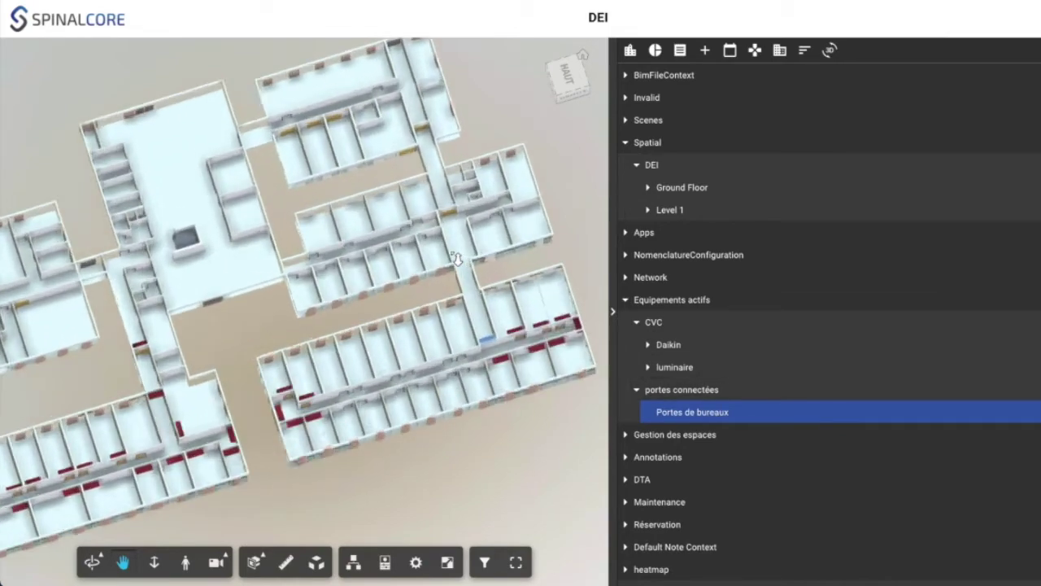
pyautogui.scroll(8, 456, 258)
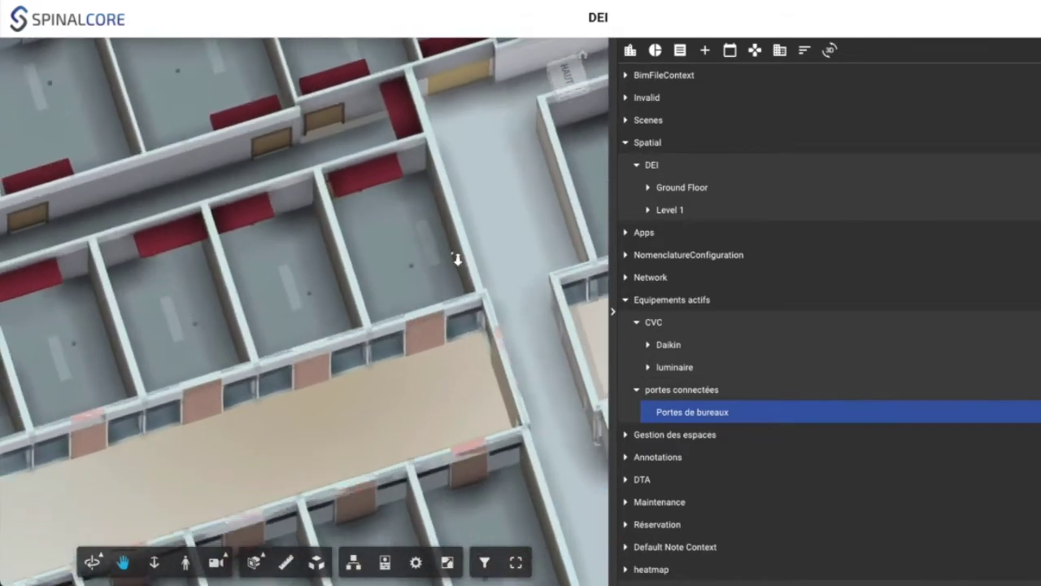
pyautogui.scroll(4, 457, 259)
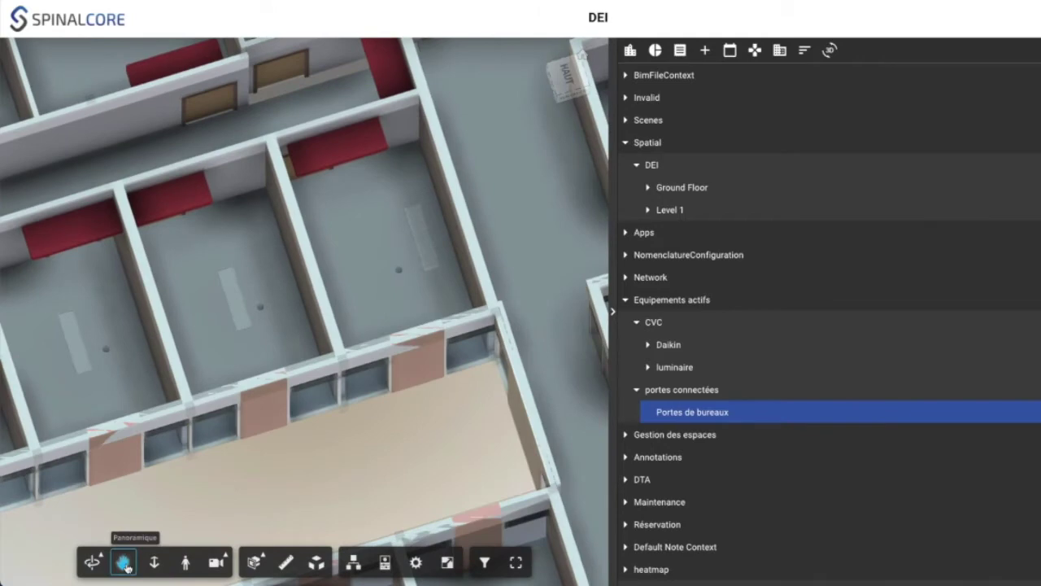
pyautogui.click(92, 562)
pyautogui.moveTo(244, 496); pyautogui.dragTo(215, 443)
pyautogui.scroll(-1, 350, 244)
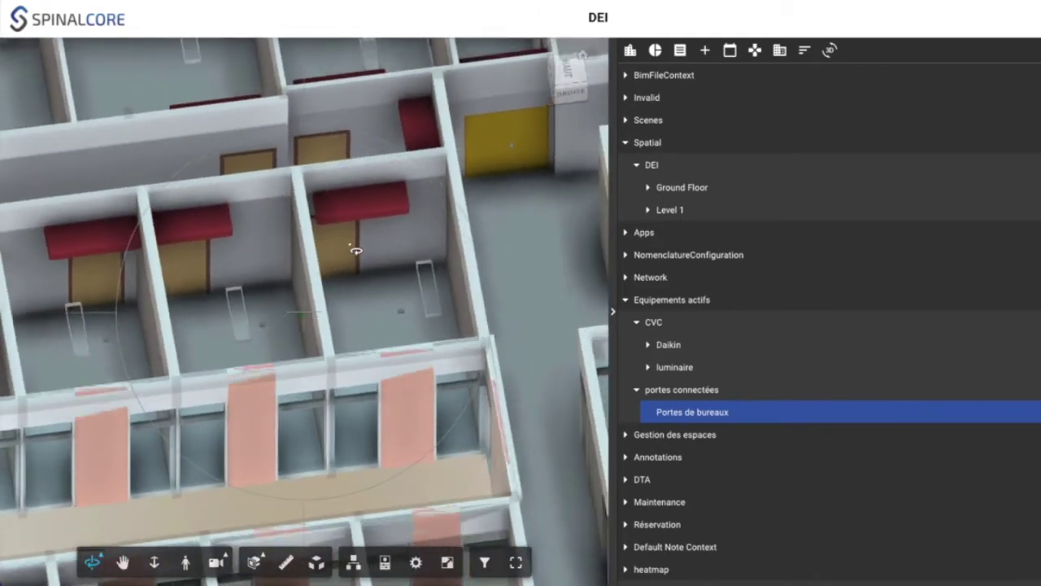
pyautogui.scroll(-2, 356, 250)
pyautogui.click(122, 562)
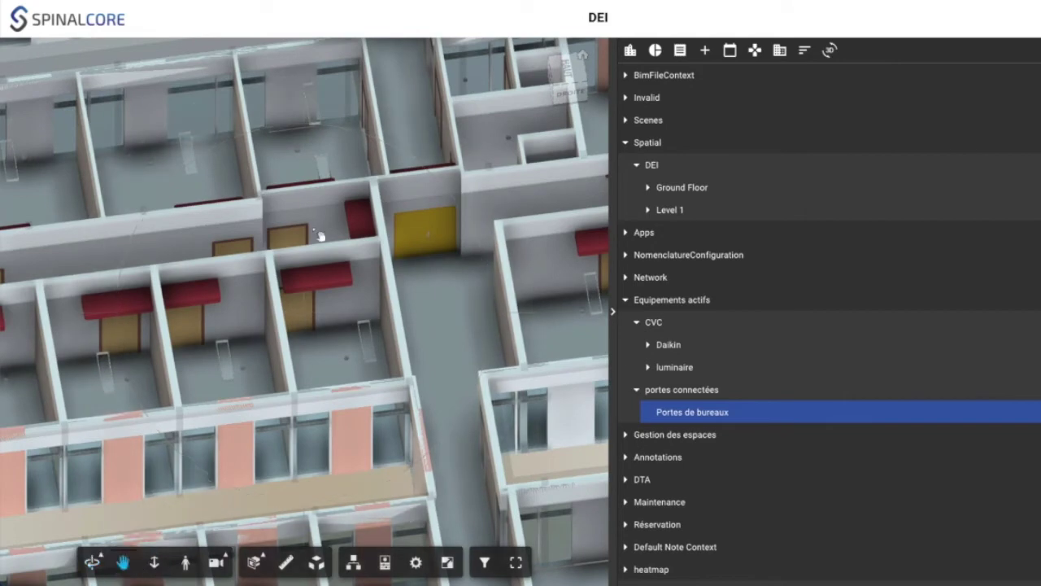
pyautogui.click(303, 318)
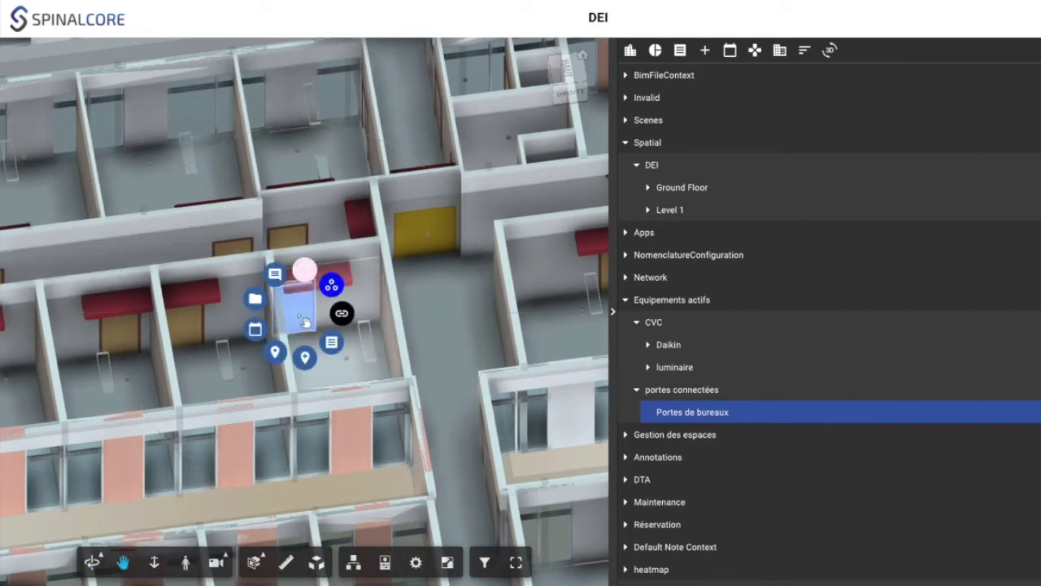
# Select all M_Single-Flush doors of type 0915 x 2134mm in the model browser and add them to the Portes de bureaux group
pyautogui.click(353, 562)
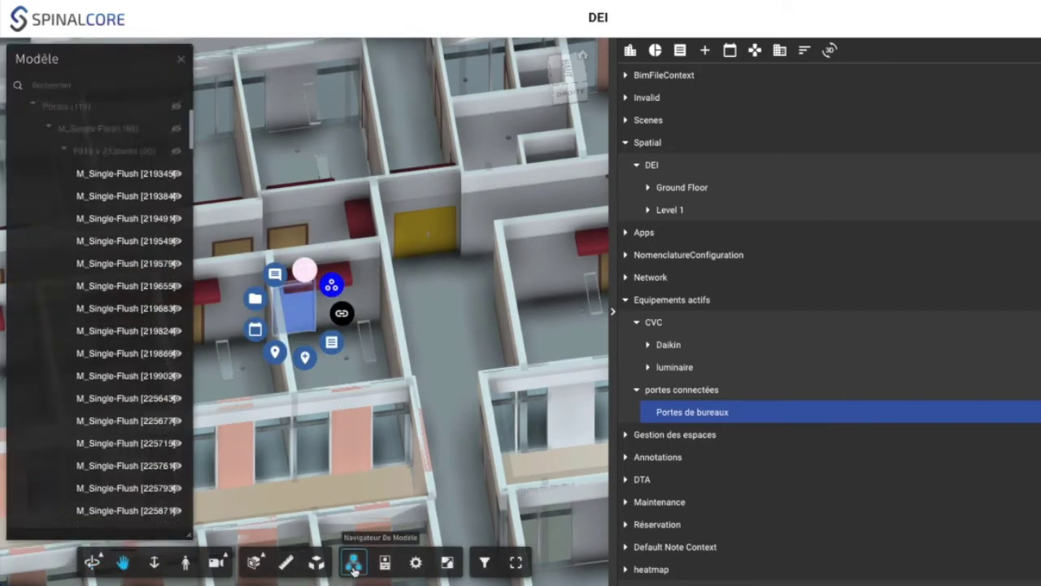
pyautogui.scroll(5, 46, 365)
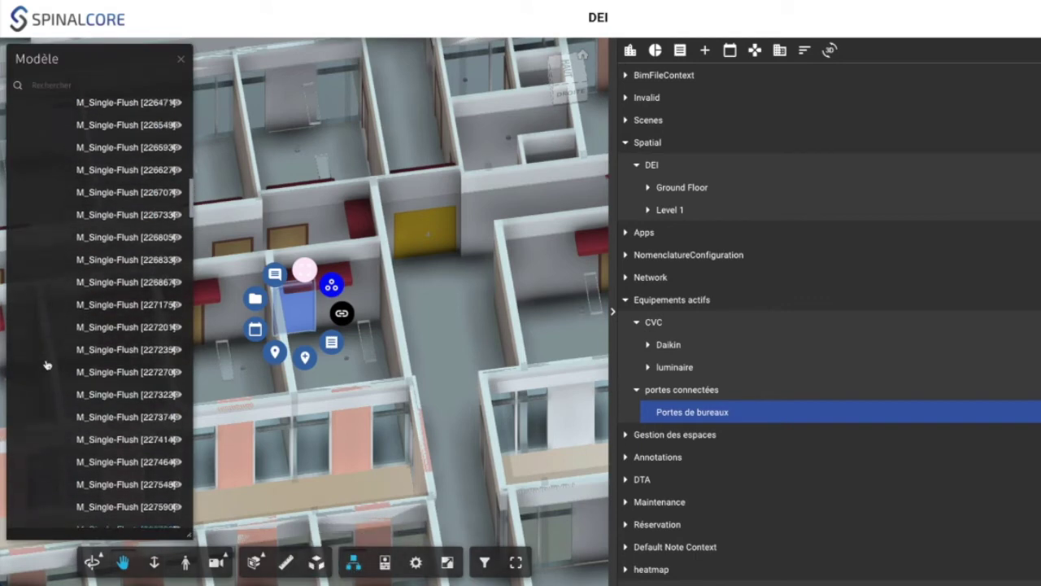
pyautogui.scroll(5, 46, 365)
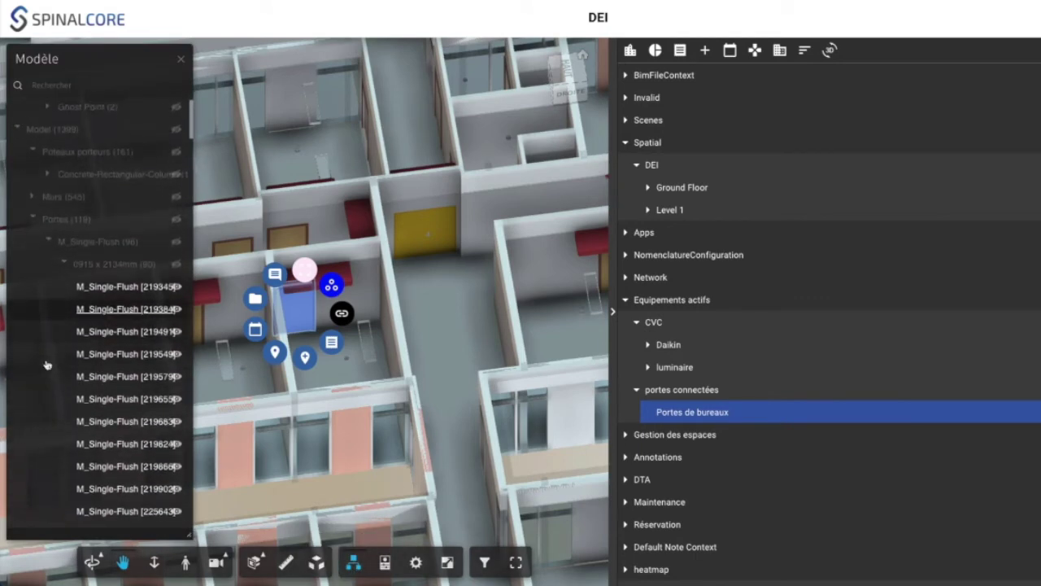
pyautogui.click(111, 265)
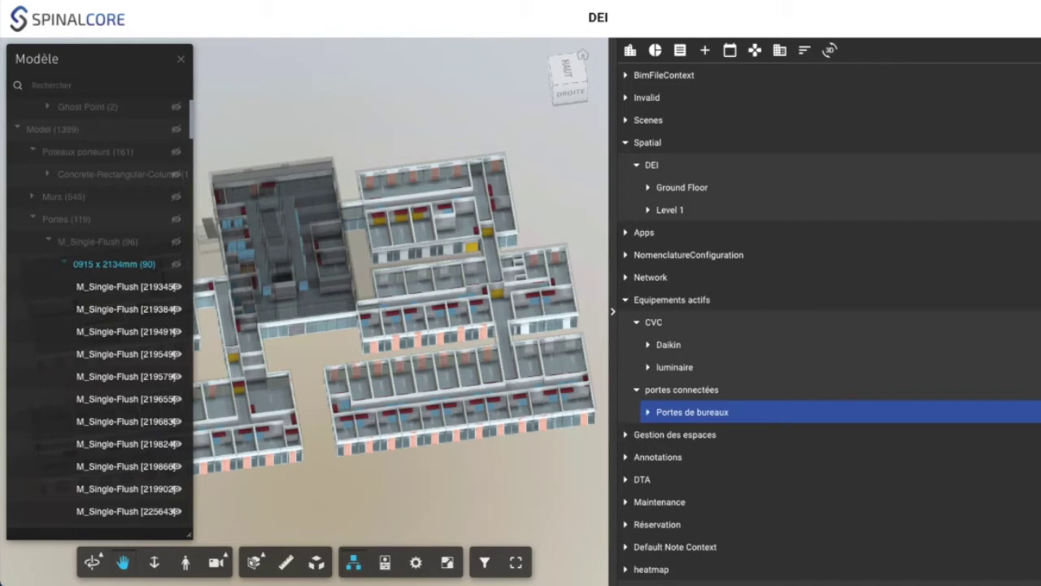
pyautogui.click(180, 60)
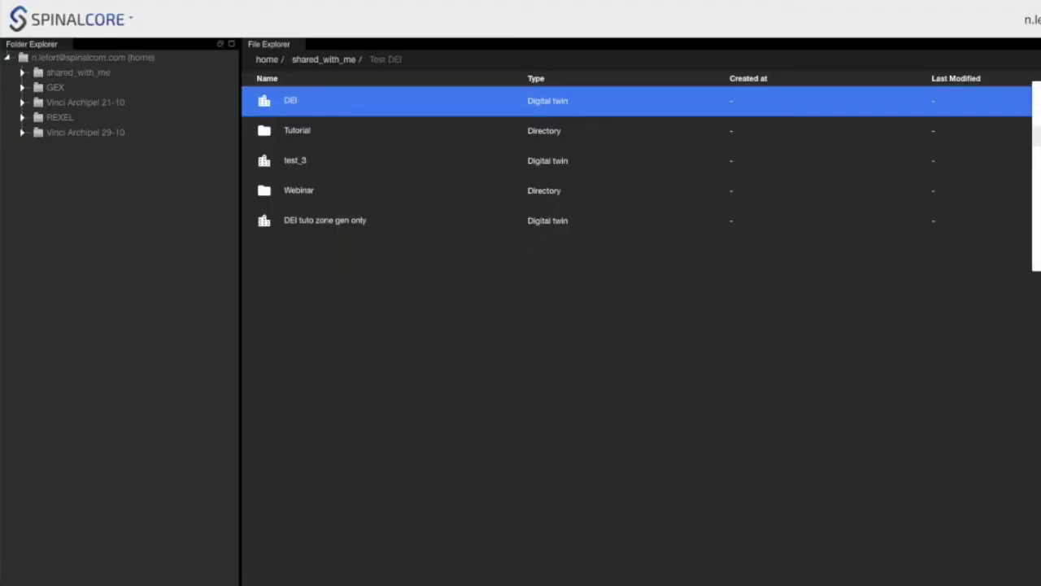
# Switch to SpinalTwin for the DEI digital twin and open its Data room
pyautogui.click(1036, 215)
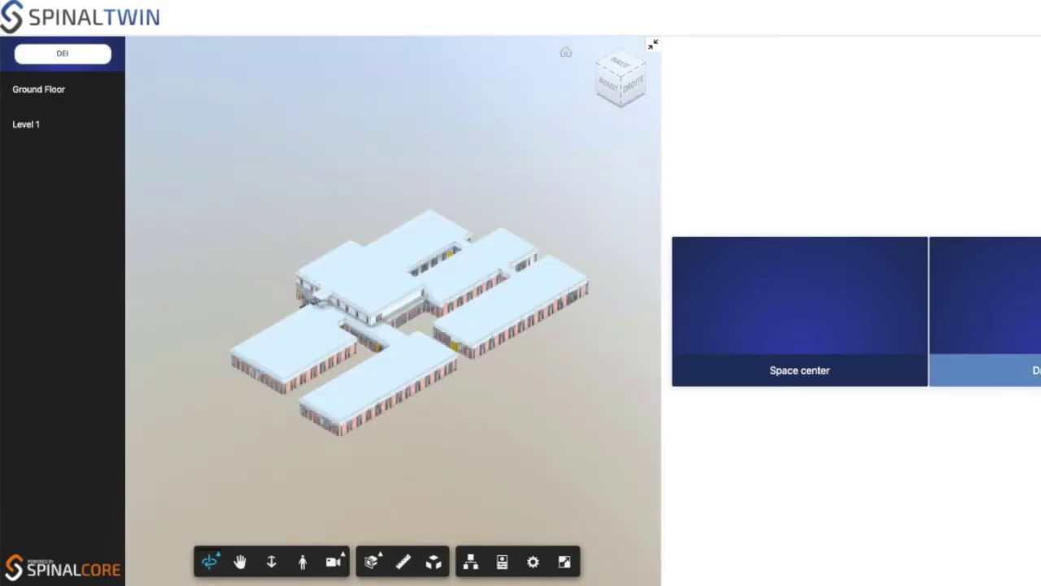
pyautogui.click(1032, 358)
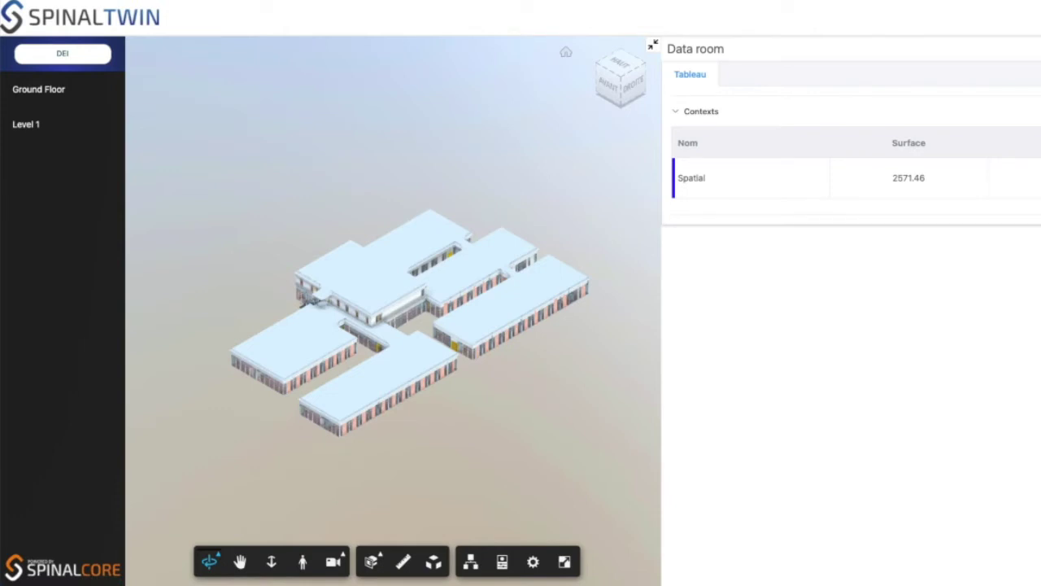
# Isolate the Ground Floor and Level 1 in turn in the 3D view, then return to the Ground Floor
pyautogui.click(47, 89)
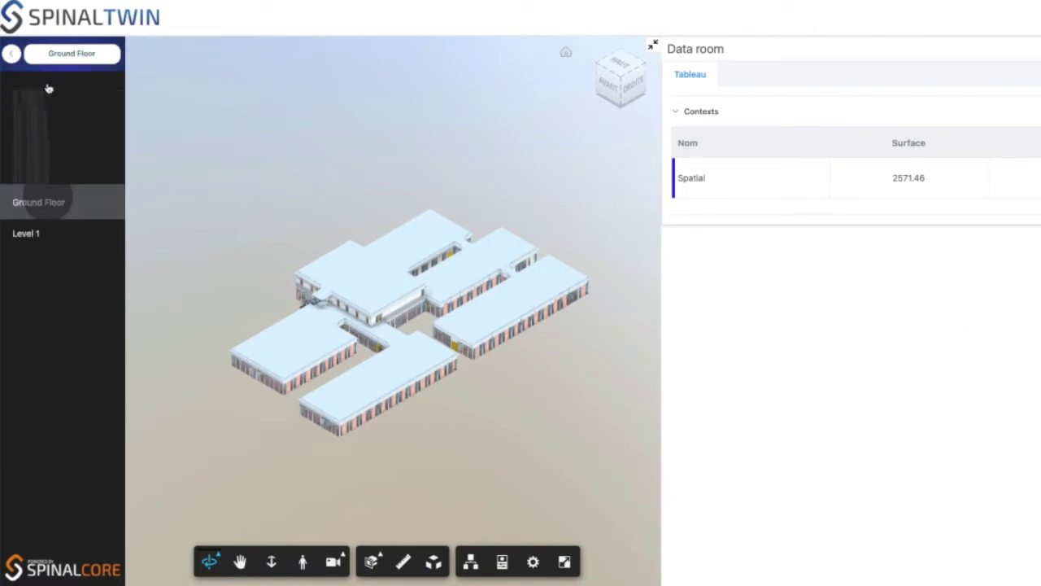
pyautogui.click(75, 57)
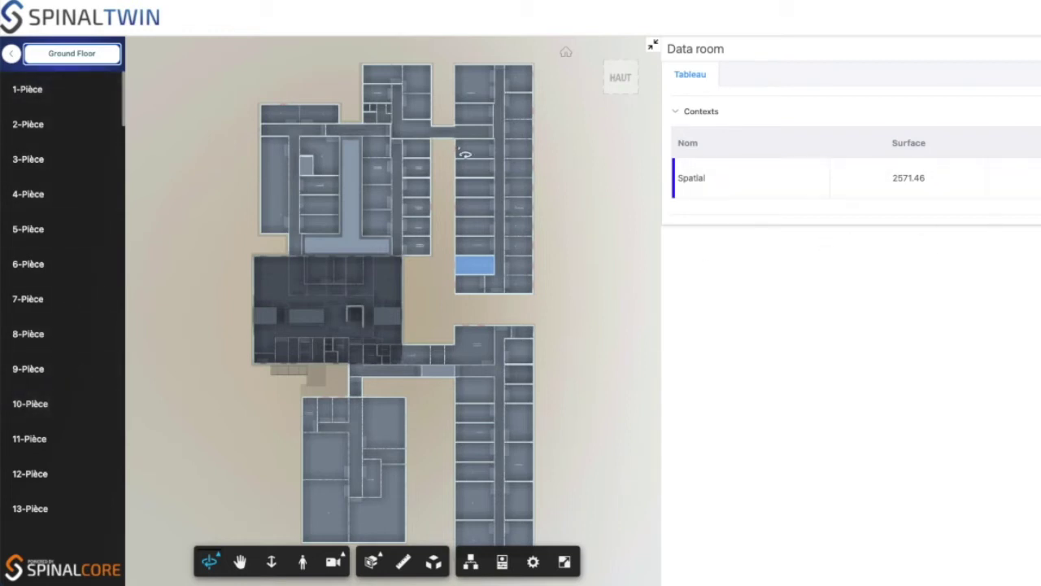
pyautogui.click(11, 55)
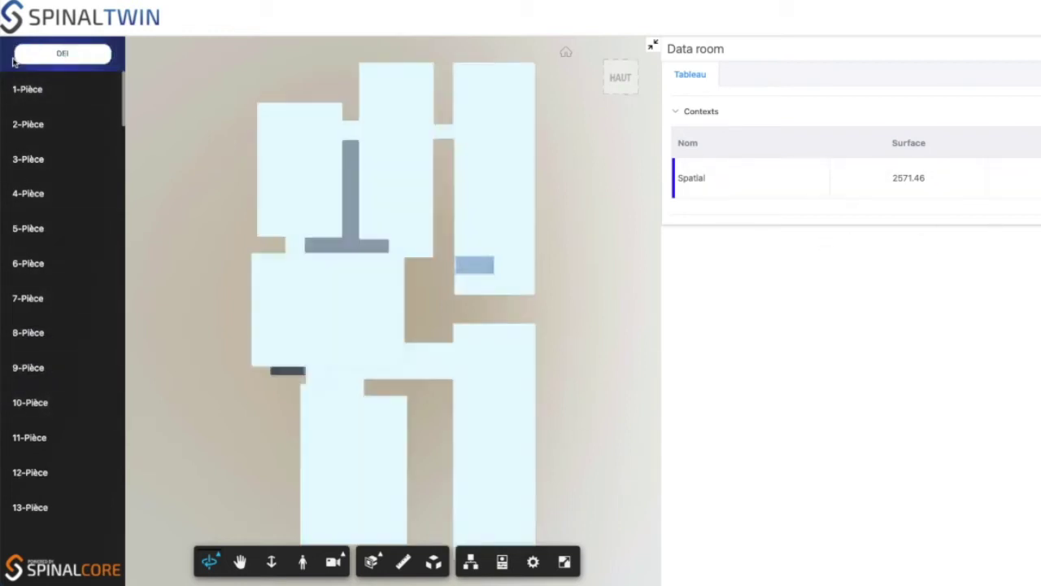
pyautogui.click(31, 118)
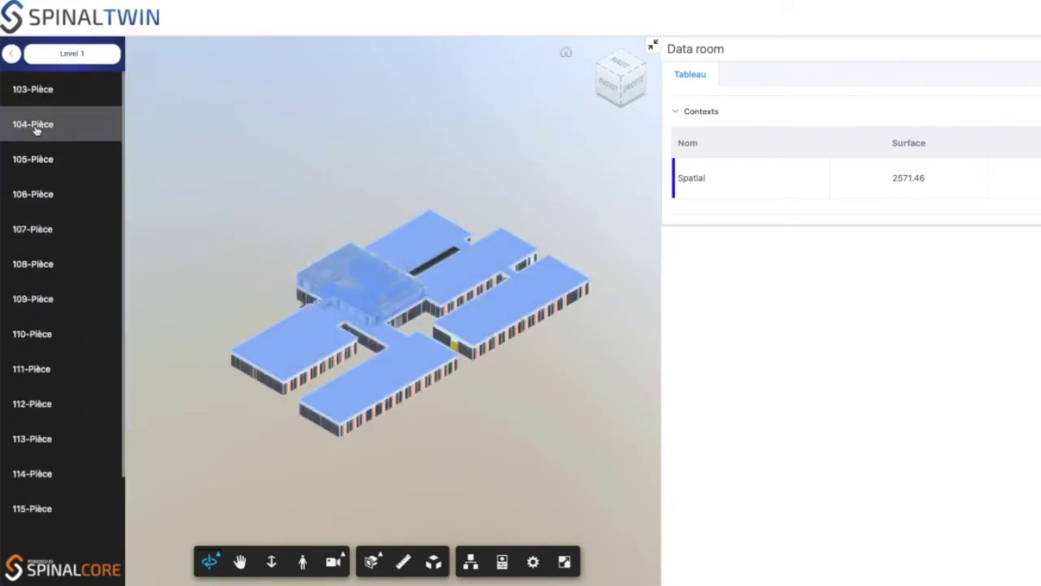
pyautogui.click(77, 53)
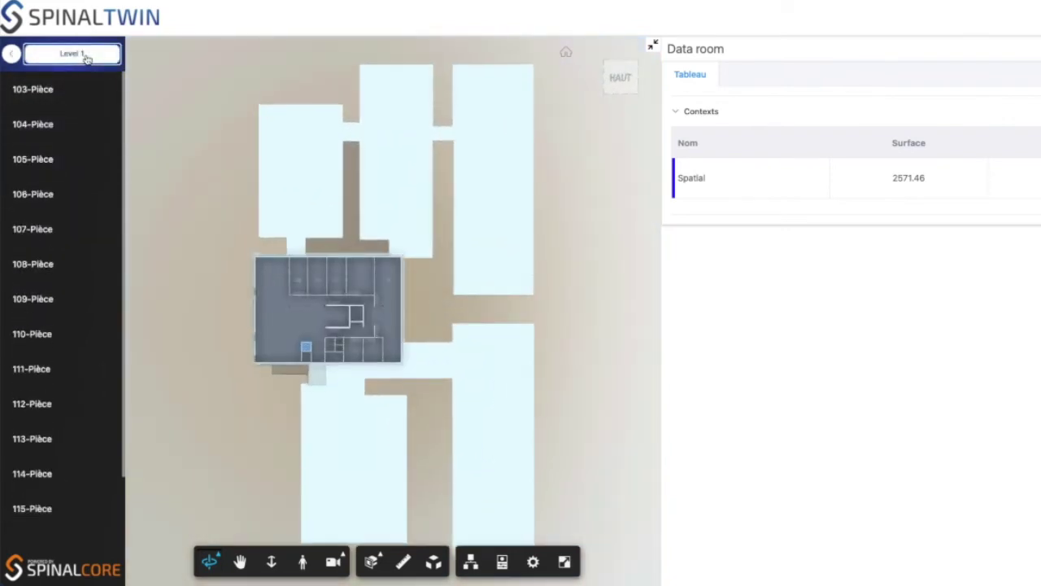
pyautogui.click(11, 54)
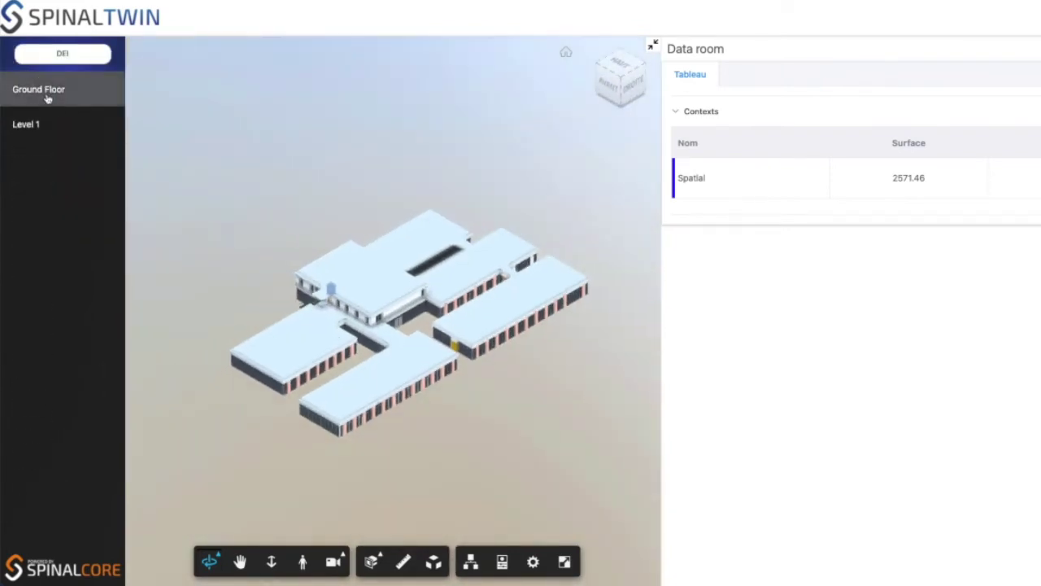
pyautogui.click(45, 90)
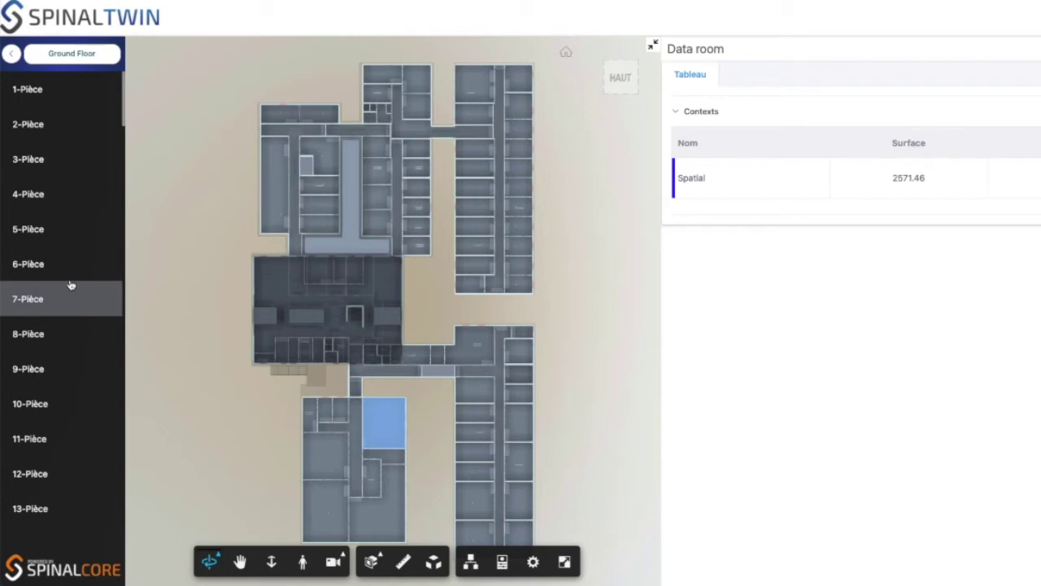
# Drill down the Data room through Spatial, DEI and Ground Floor to examine the equipment in room 1-Pièce
pyautogui.click(1033, 178)
pyautogui.click(1033, 178)
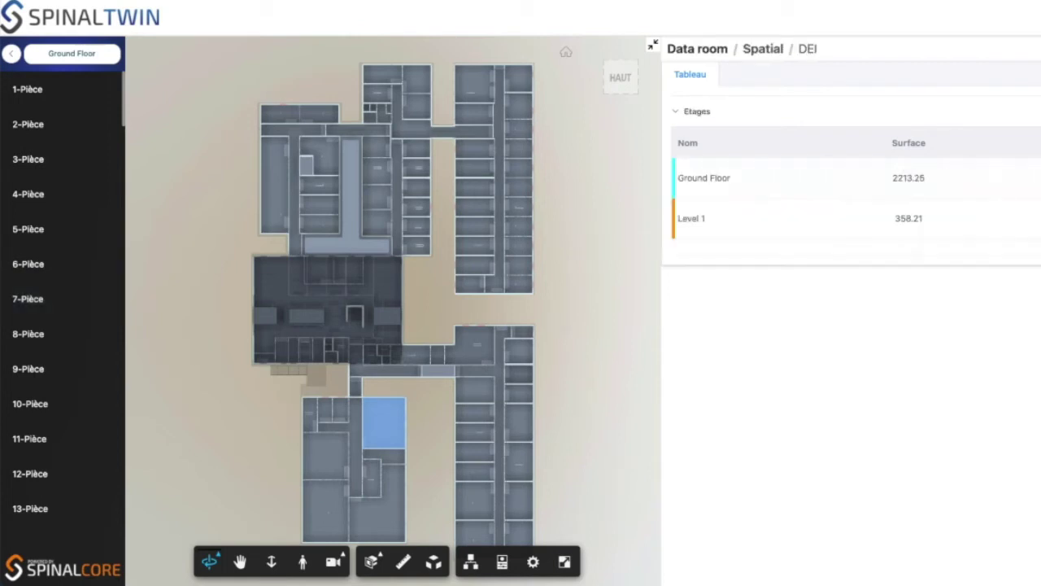
pyautogui.click(1032, 178)
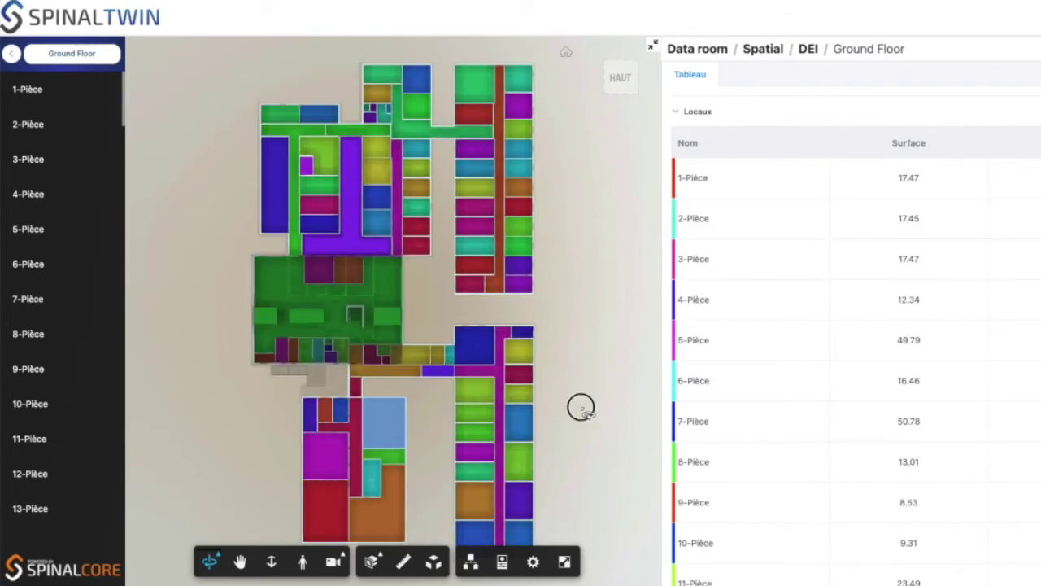
pyautogui.moveTo(581, 407); pyautogui.dragTo(542, 378)
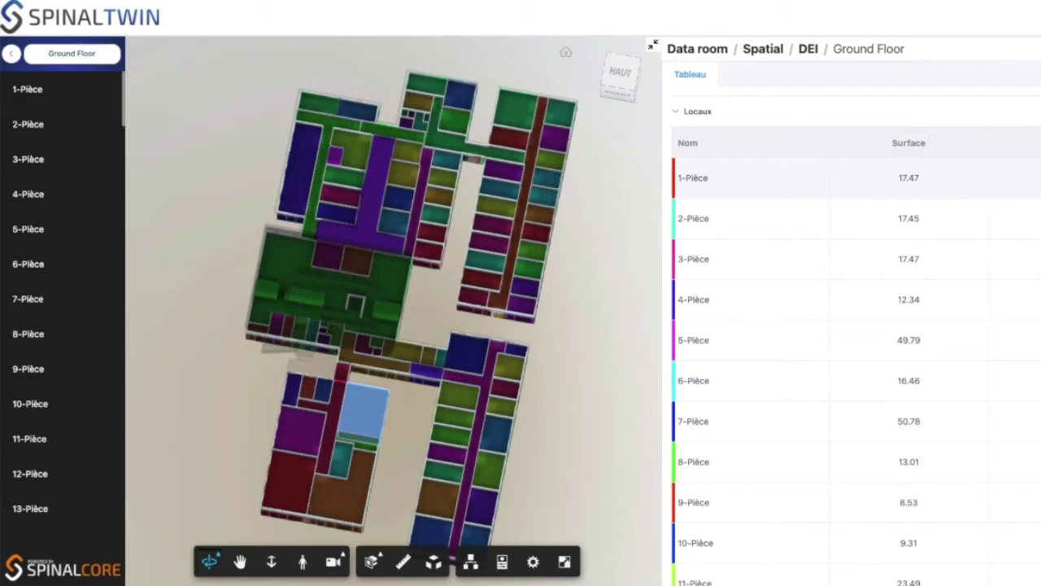
pyautogui.click(699, 177)
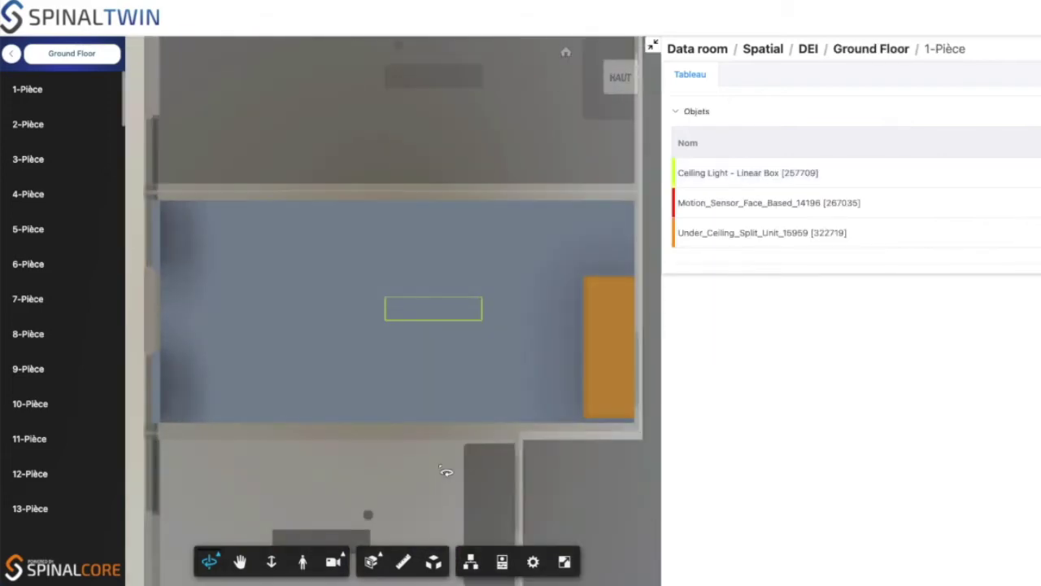
pyautogui.moveTo(449, 471); pyautogui.dragTo(492, 460)
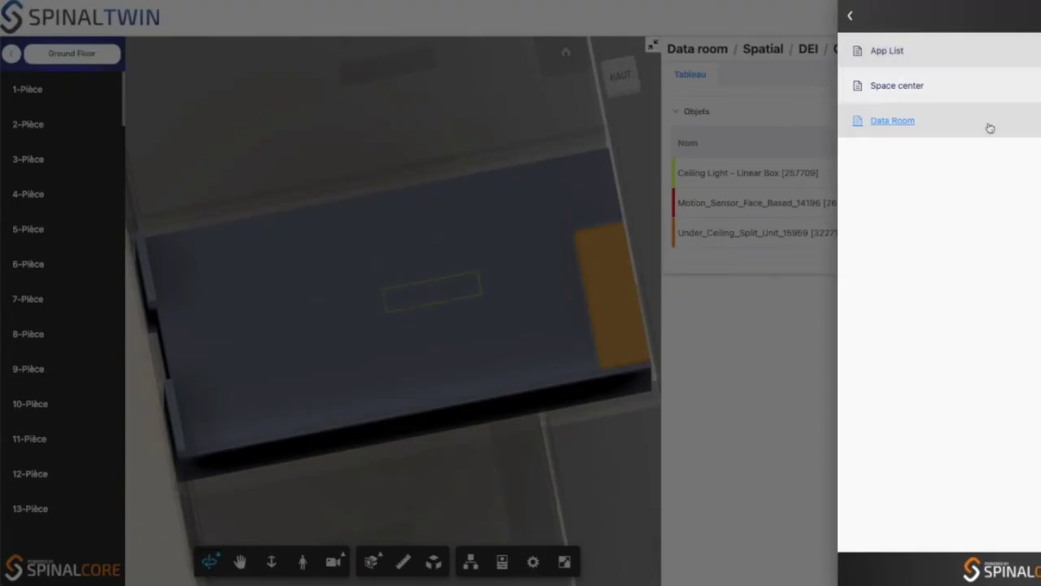
# Review the Occupation category of Gestion des espaces in the Space center, including its coloured rooms and dashboard
pyautogui.click(910, 91)
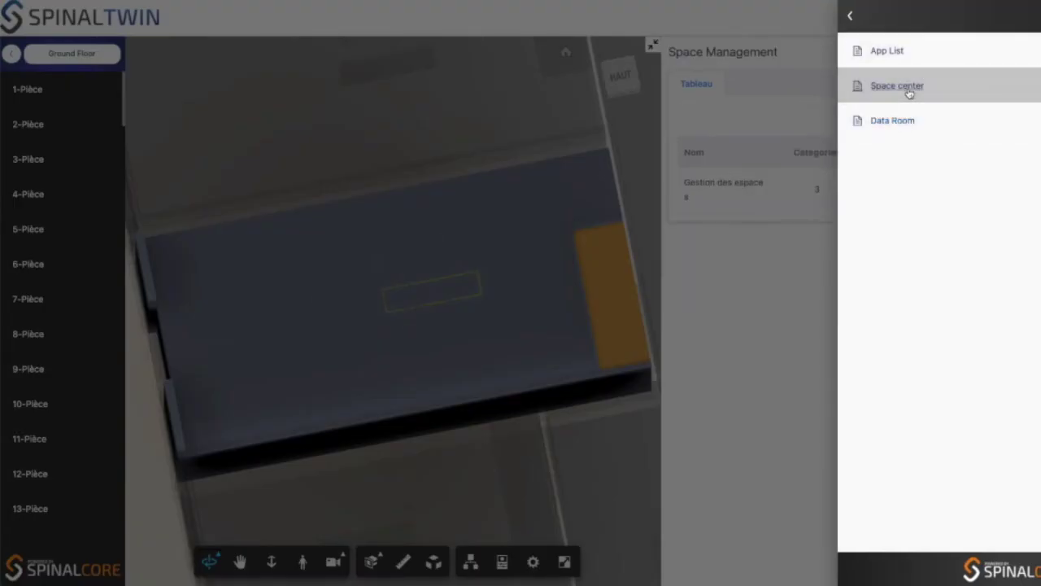
pyautogui.click(750, 342)
pyautogui.click(976, 189)
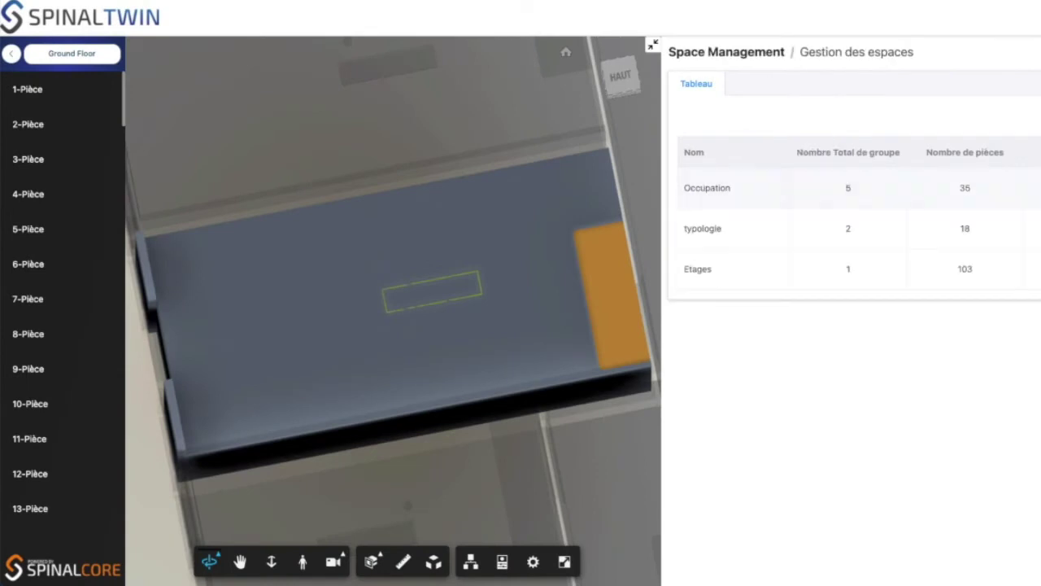
pyautogui.click(1006, 202)
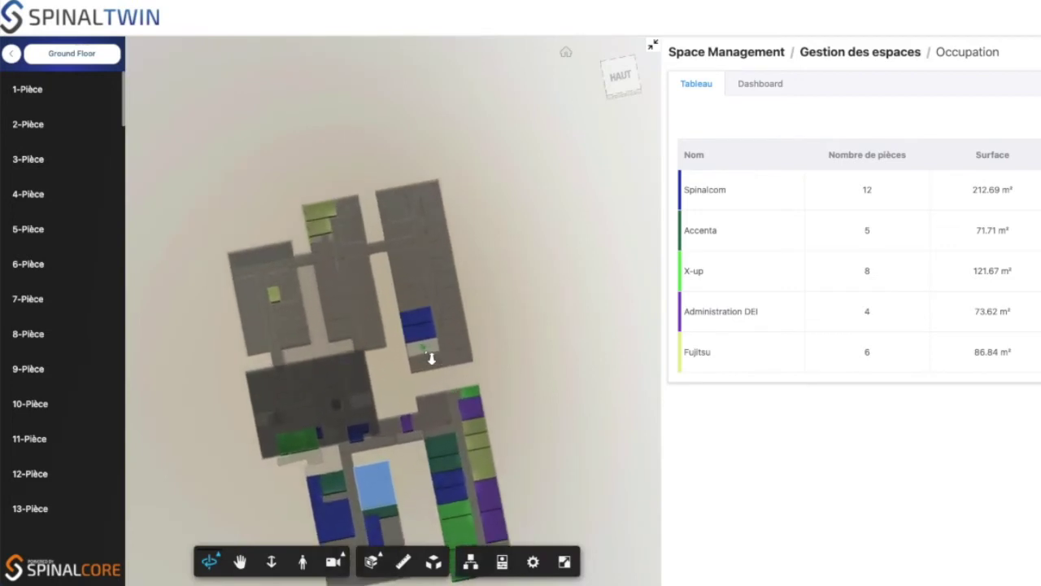
pyautogui.moveTo(446, 446); pyautogui.dragTo(398, 460)
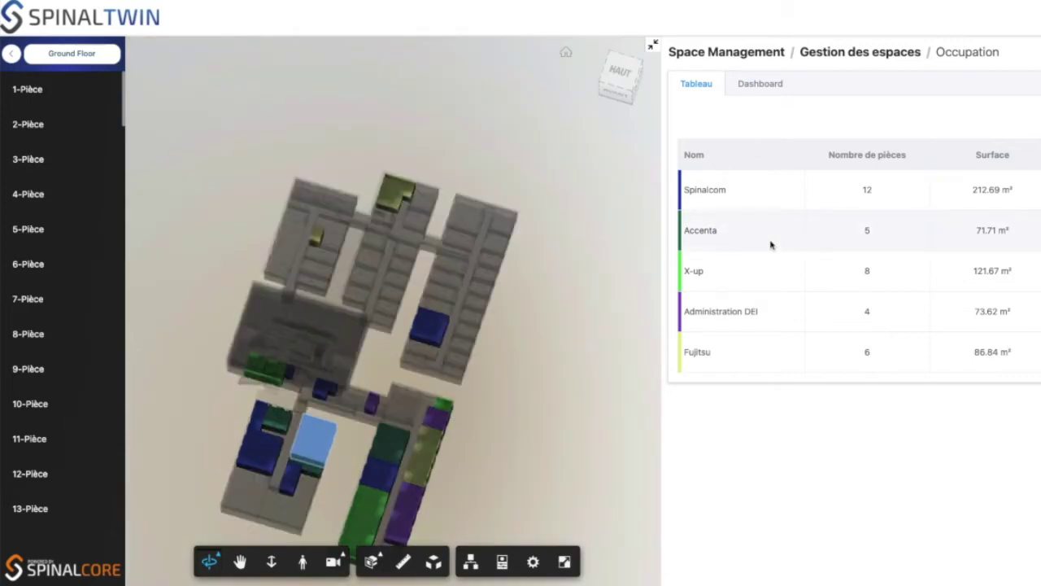
pyautogui.click(754, 85)
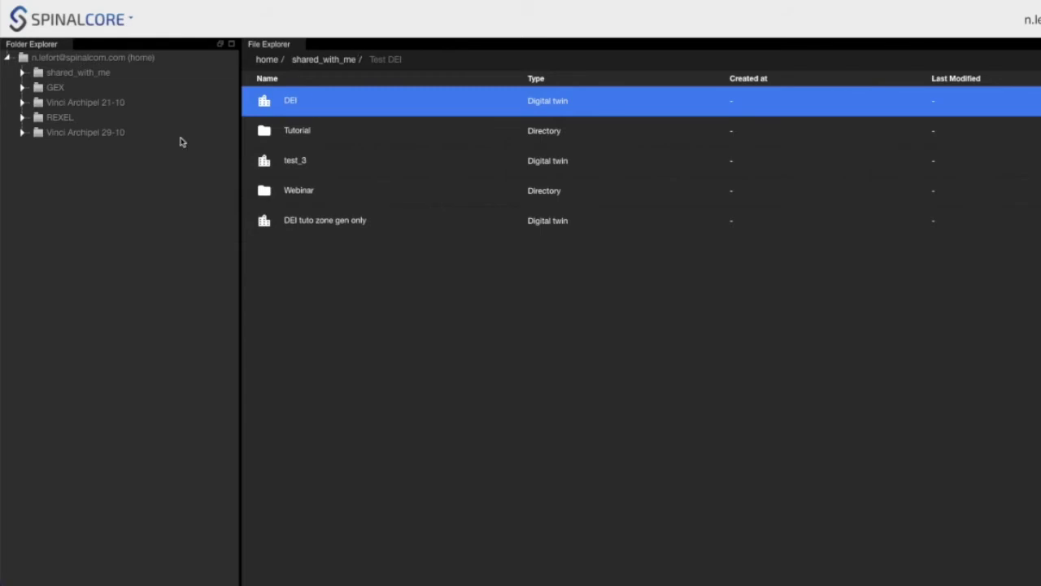
# Open the DT GEX Carillon digital twin from the shared_with_me folder in SpinalTwin
pyautogui.click(103, 73)
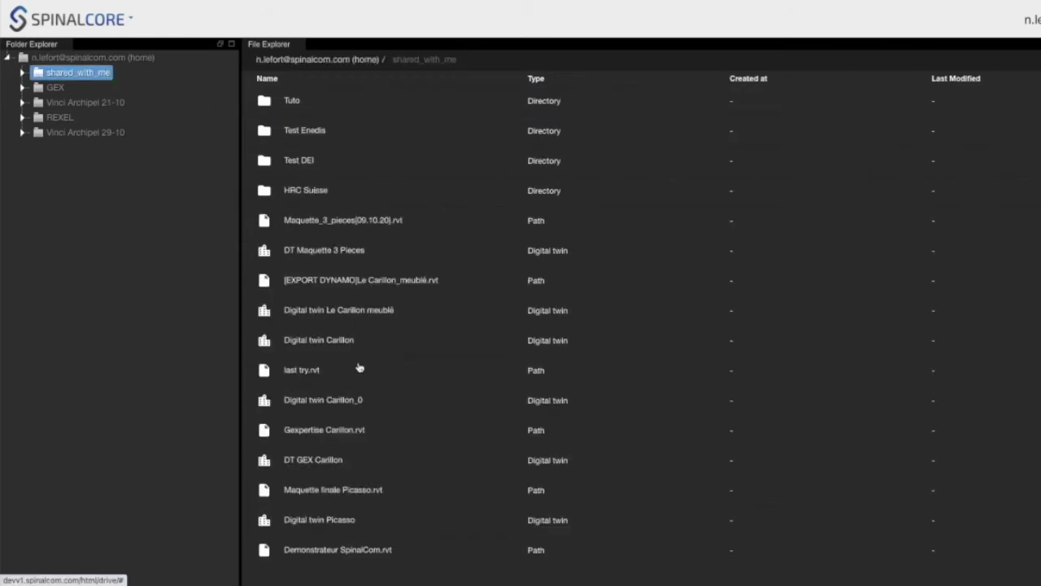
pyautogui.click(346, 434)
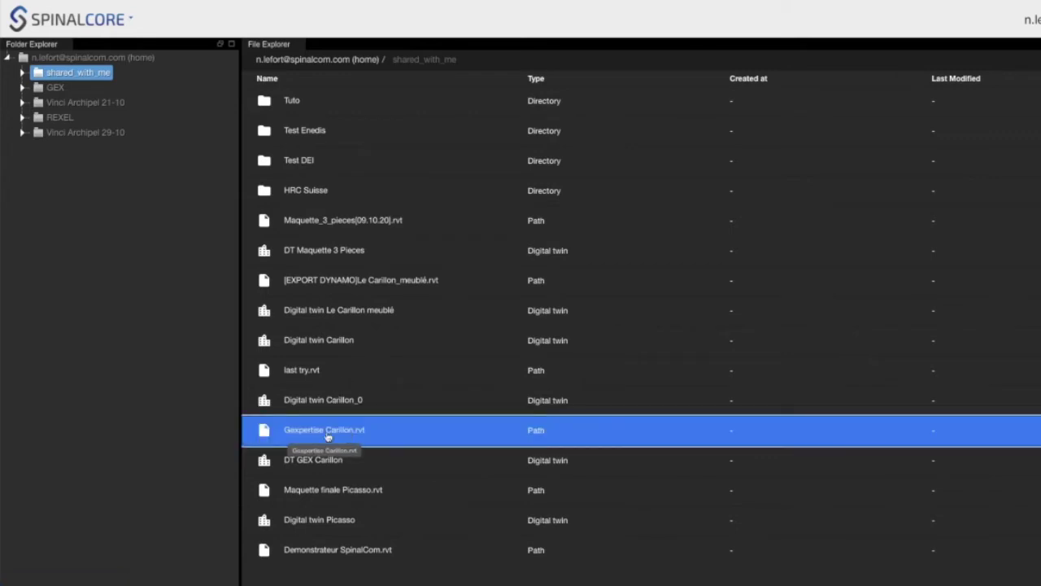
pyautogui.click(325, 462)
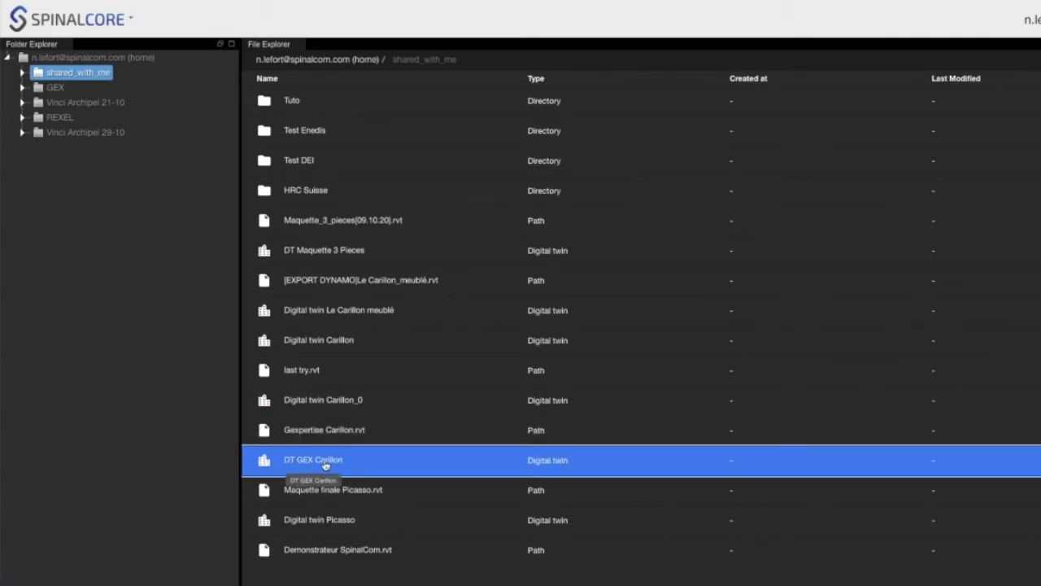
pyautogui.rightClick(324, 461)
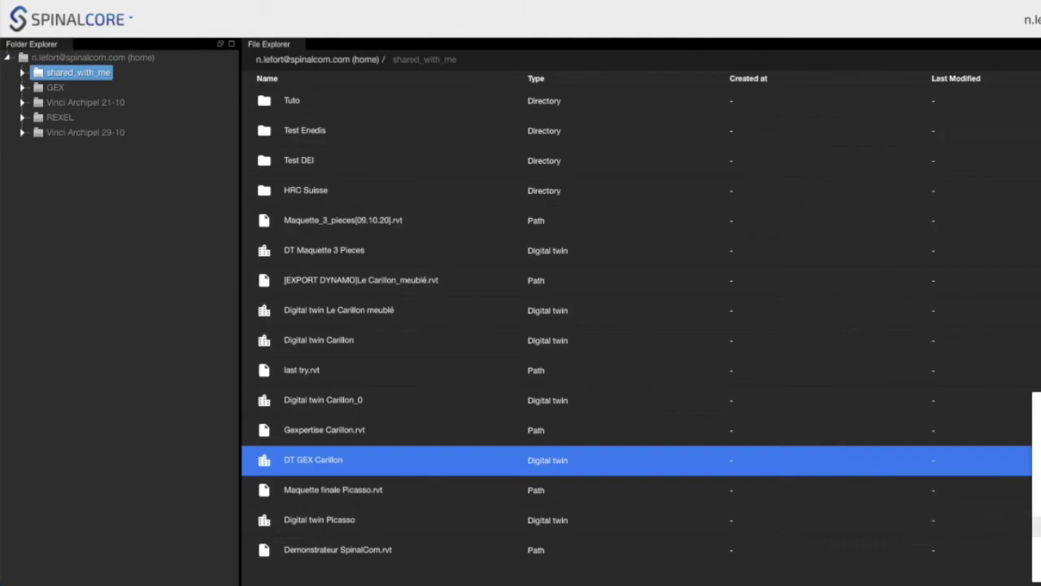
pyautogui.click(1037, 526)
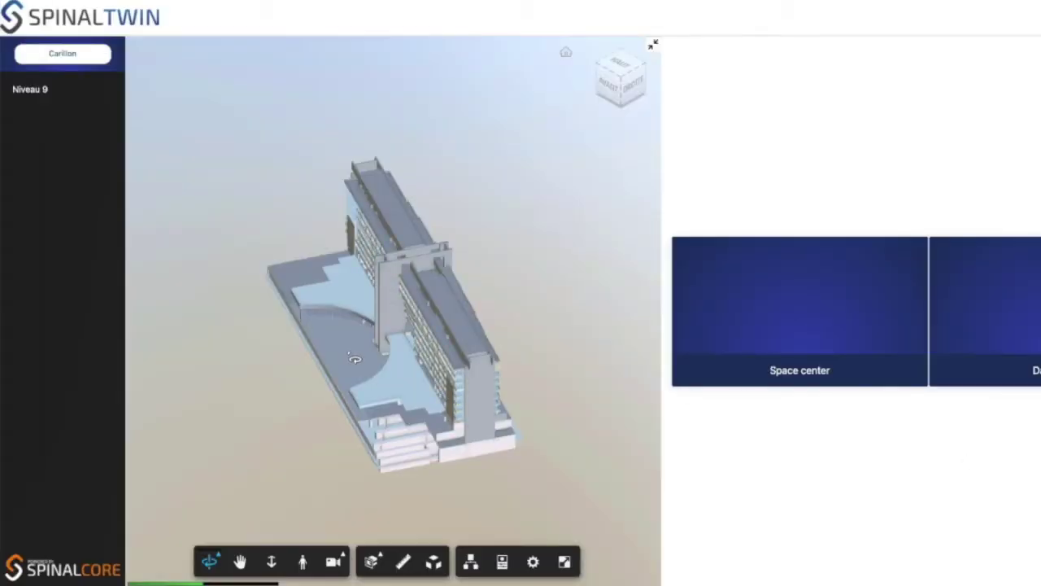
# Examine the front of the Carillon building in 3D, including a close view of the bells in its central tower
pyautogui.click(400, 350)
pyautogui.moveTo(400, 350); pyautogui.dragTo(506, 351)
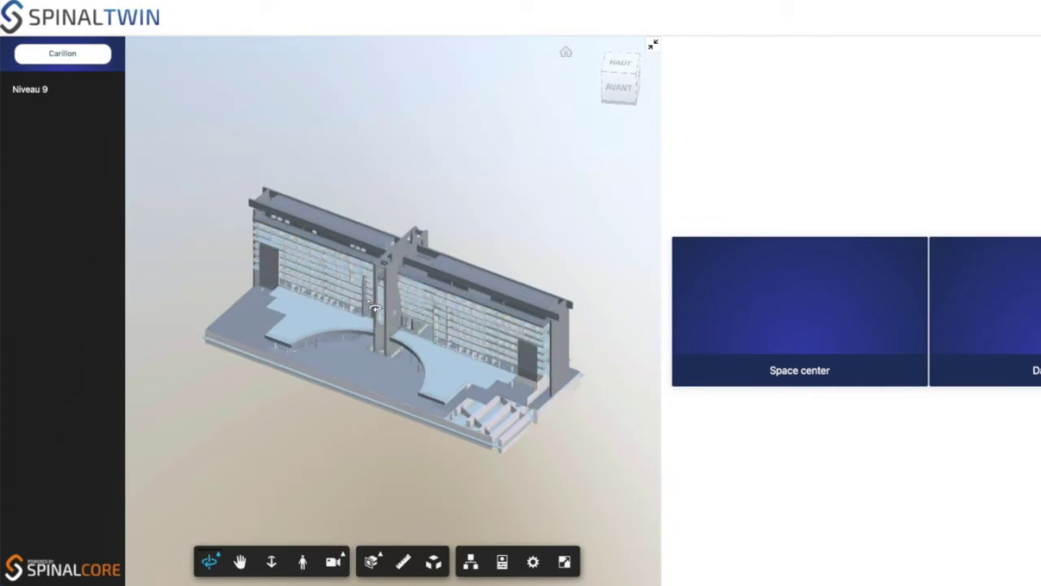
pyautogui.moveTo(410, 307); pyautogui.dragTo(389, 267)
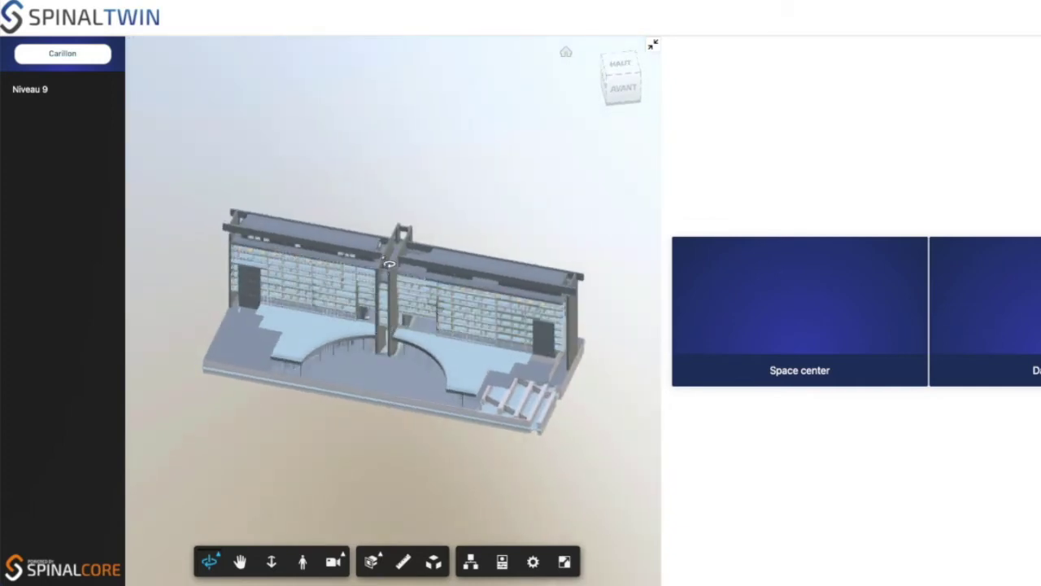
pyautogui.scroll(10, 386, 280)
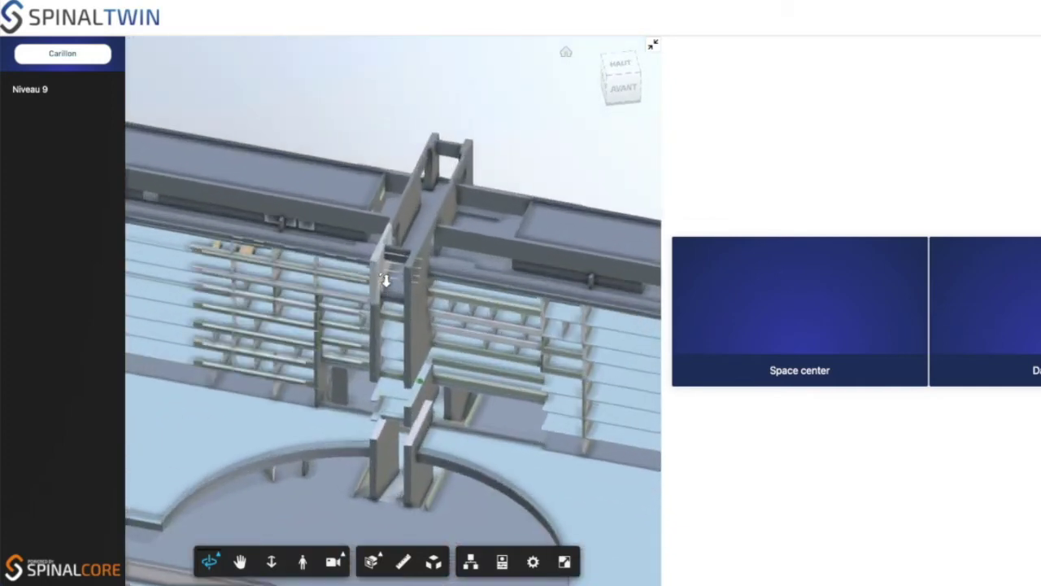
pyautogui.scroll(8, 386, 280)
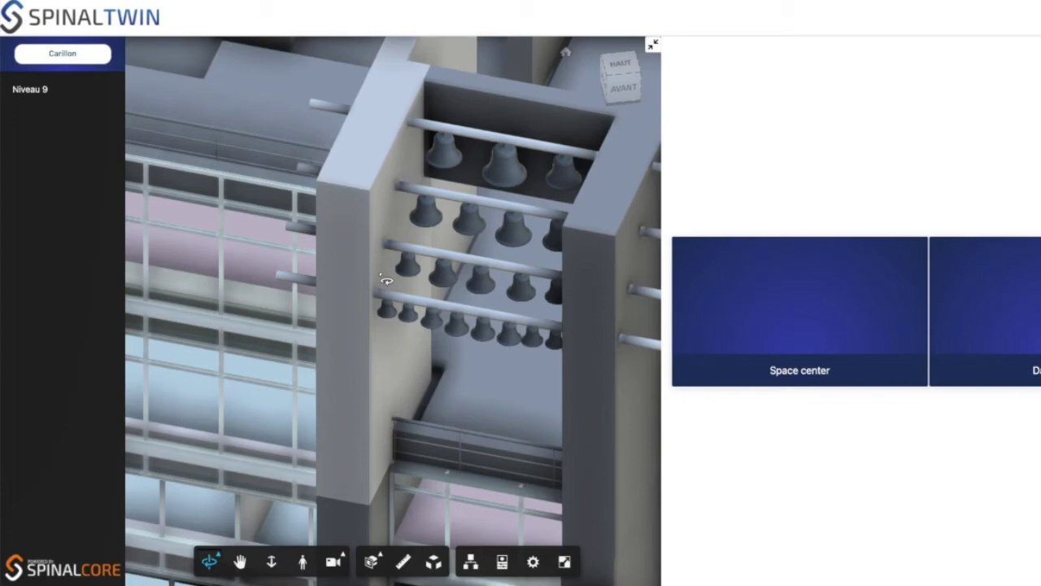
pyautogui.scroll(-10, 386, 280)
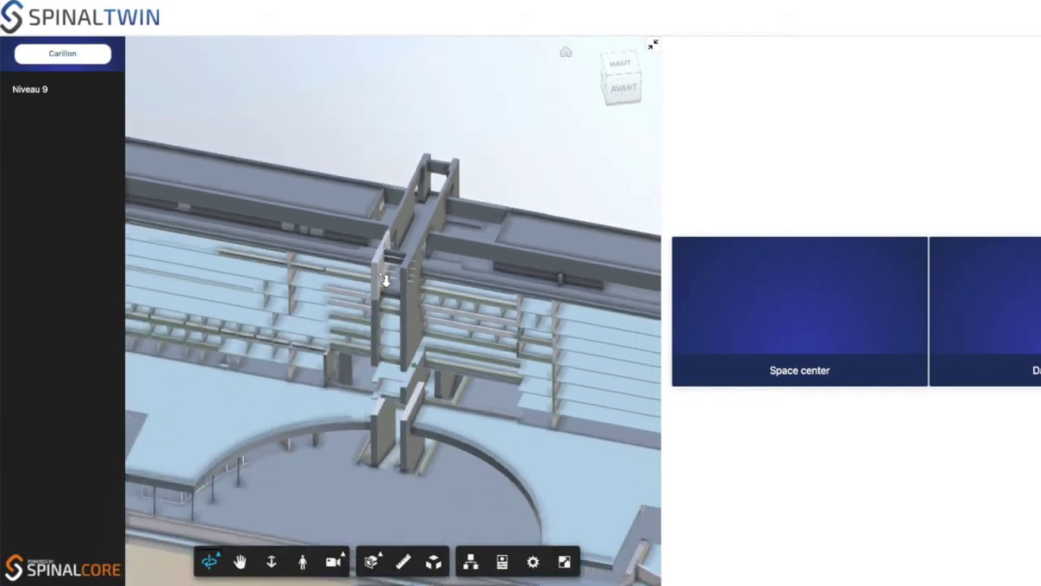
pyautogui.scroll(-4, 386, 280)
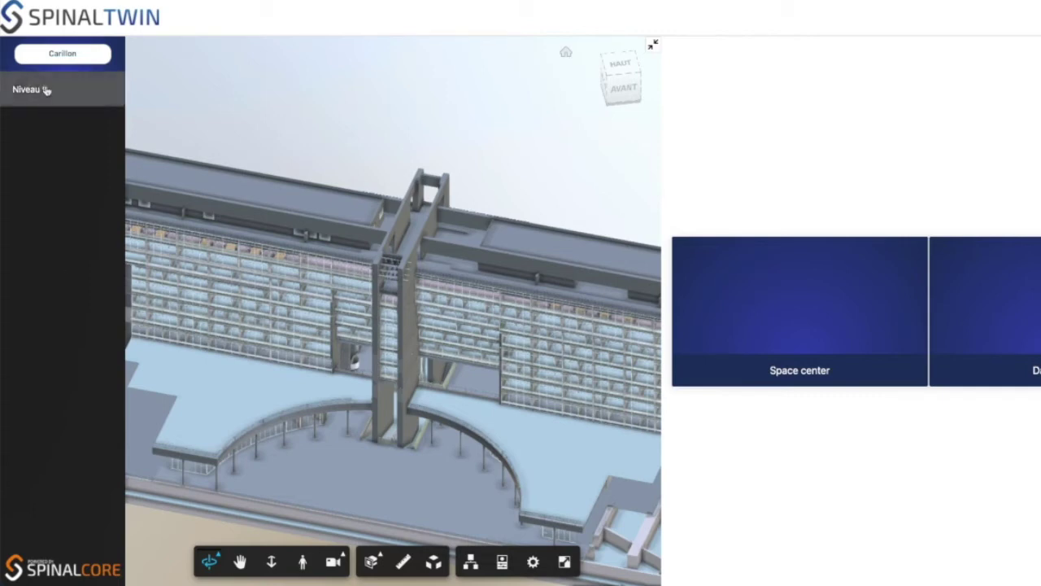
# Isolate Niveau 9 in the 3D view and drill down the Data room through spatial and Carillon to Niveau 9
pyautogui.click(46, 100)
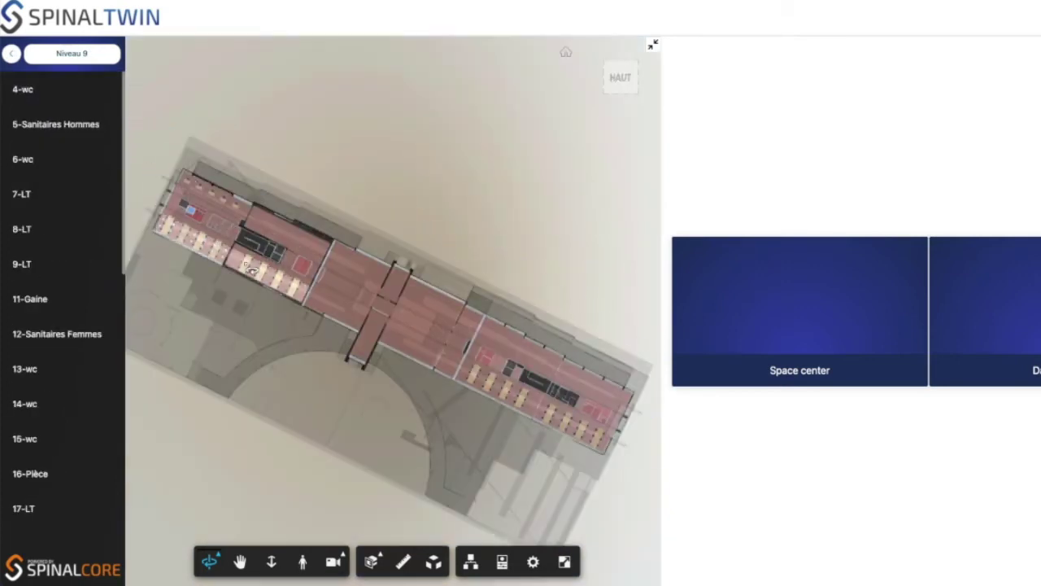
pyautogui.click(1029, 367)
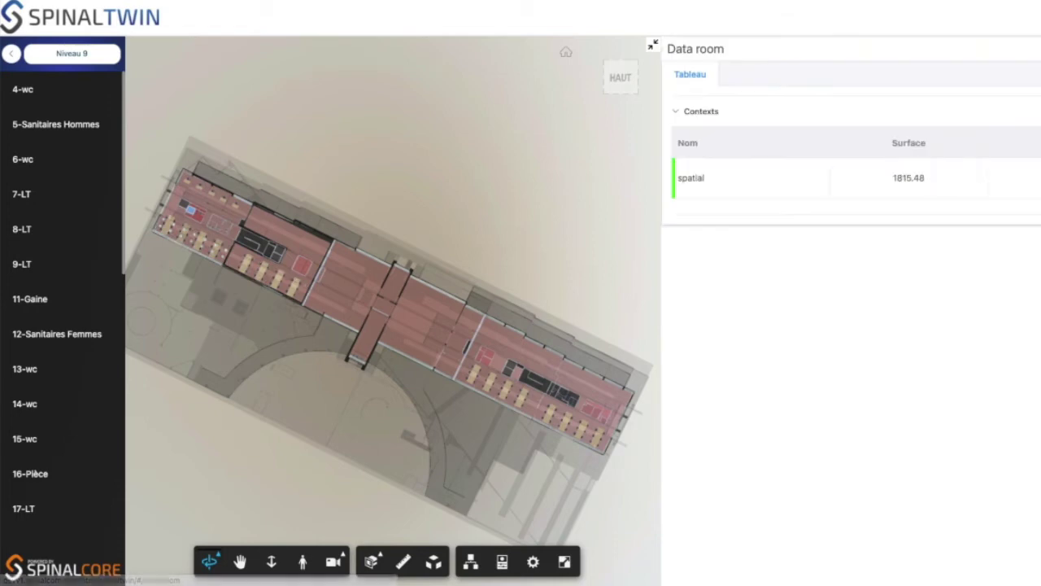
pyautogui.click(1029, 177)
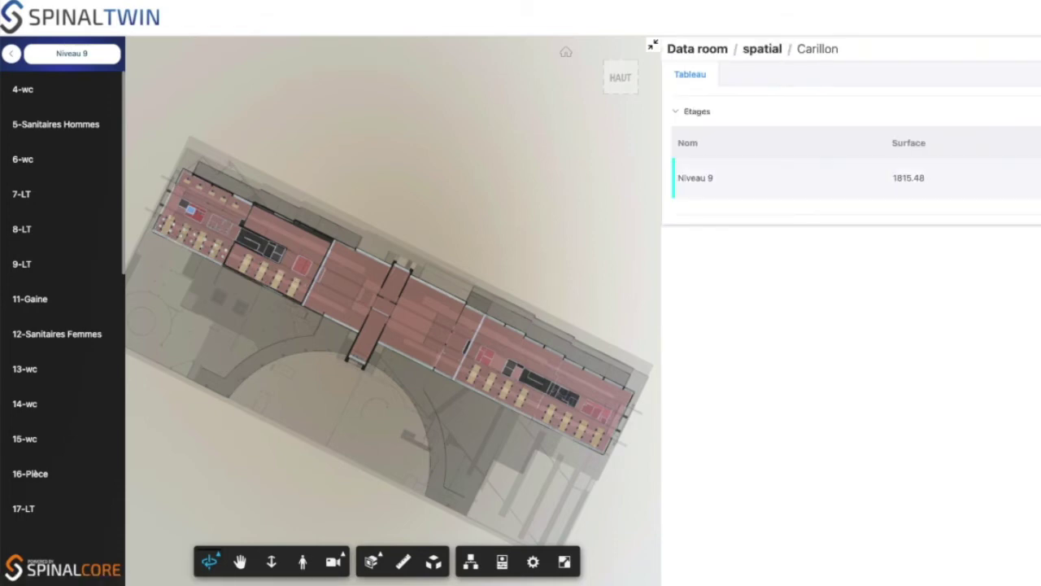
pyautogui.click(1028, 177)
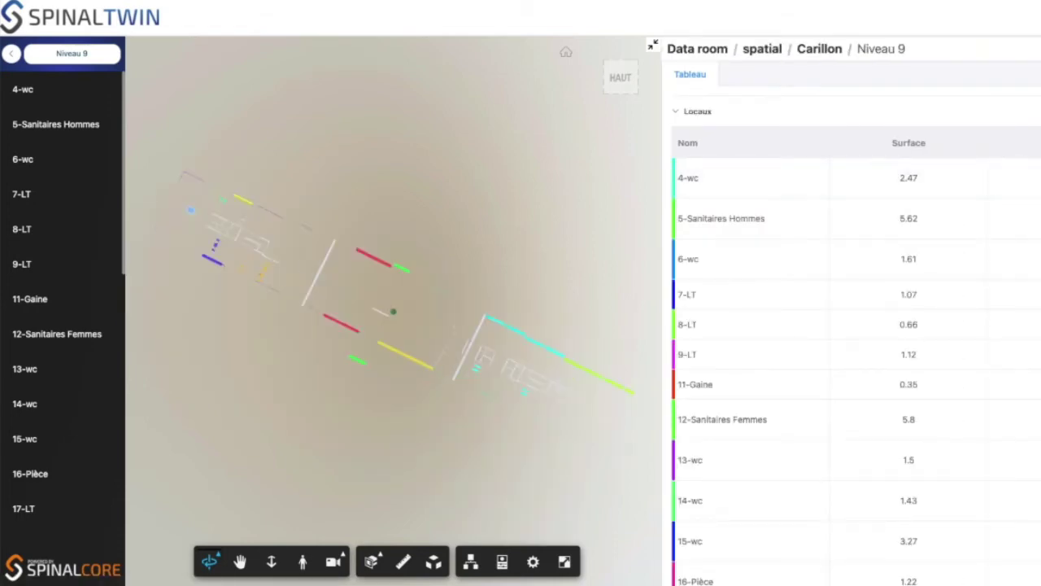
# Examine the coloured rooms of Niveau 9 in 3D and look through its room list down to the offices
pyautogui.scroll(5, 268, 276)
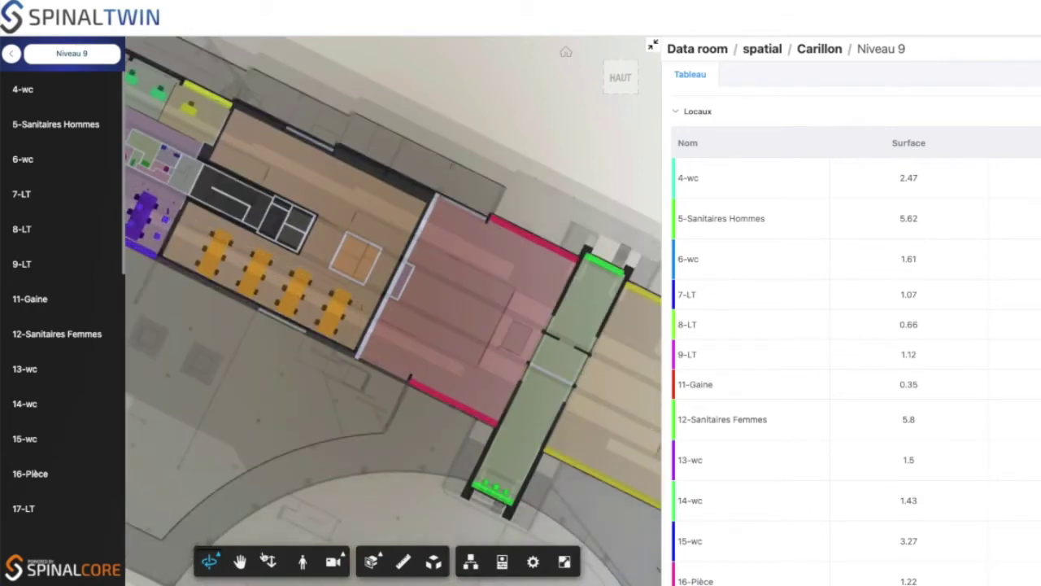
pyautogui.click(240, 561)
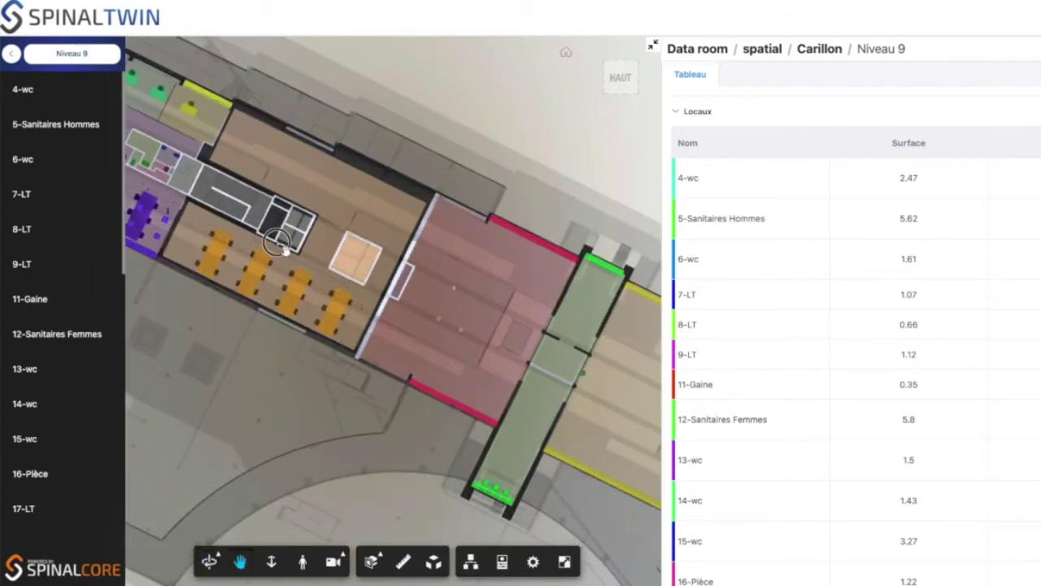
pyautogui.moveTo(325, 264); pyautogui.dragTo(500, 342)
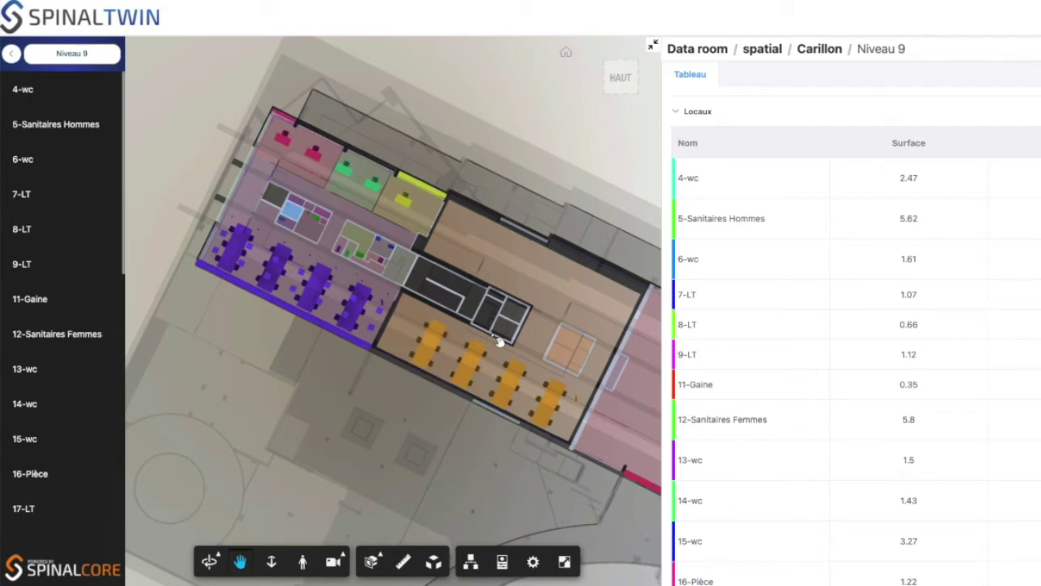
pyautogui.click(209, 561)
pyautogui.moveTo(323, 303); pyautogui.dragTo(353, 240)
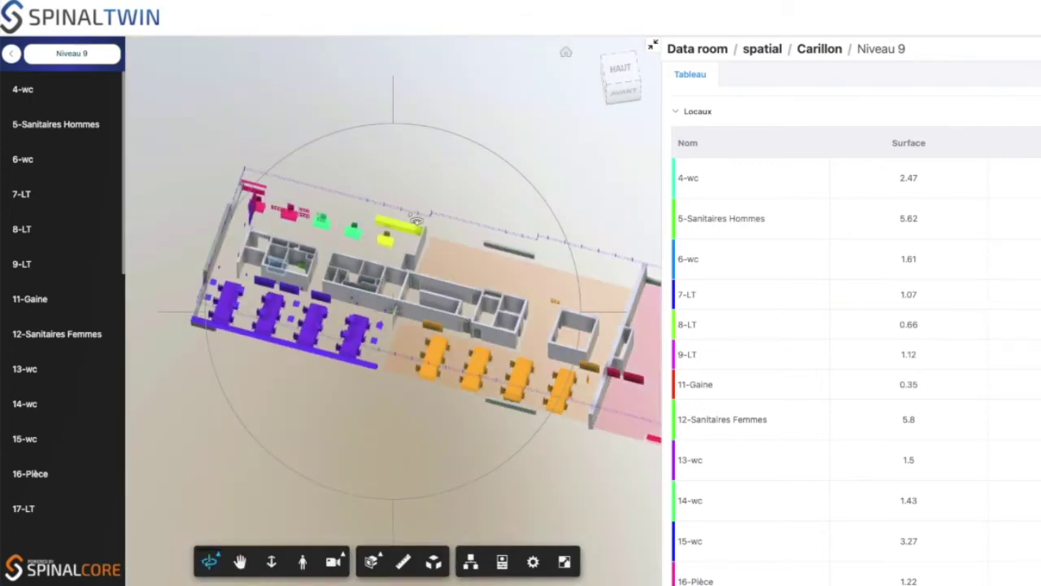
pyautogui.scroll(-3, 850, 325)
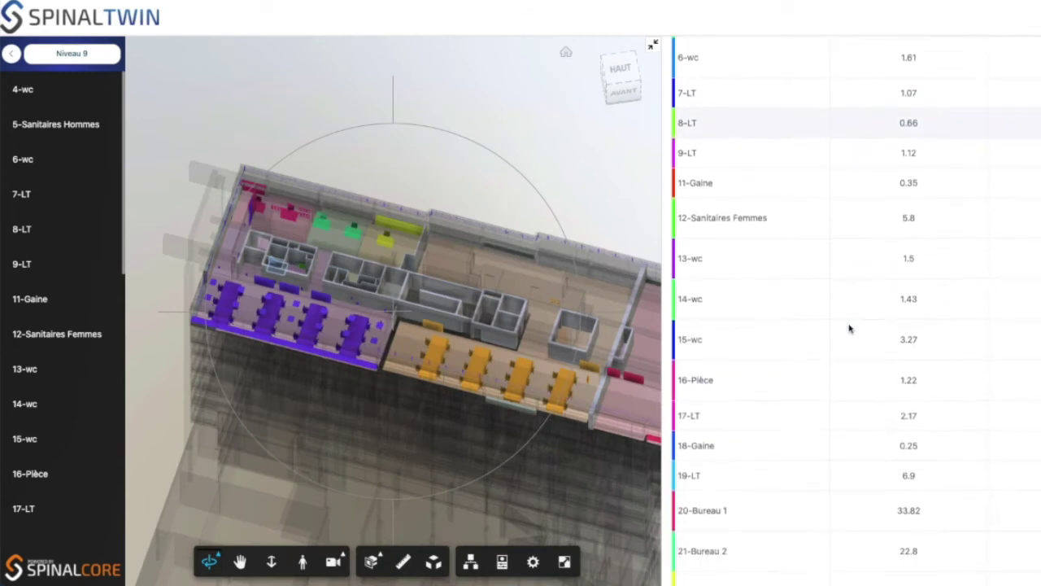
pyautogui.scroll(-1, 849, 329)
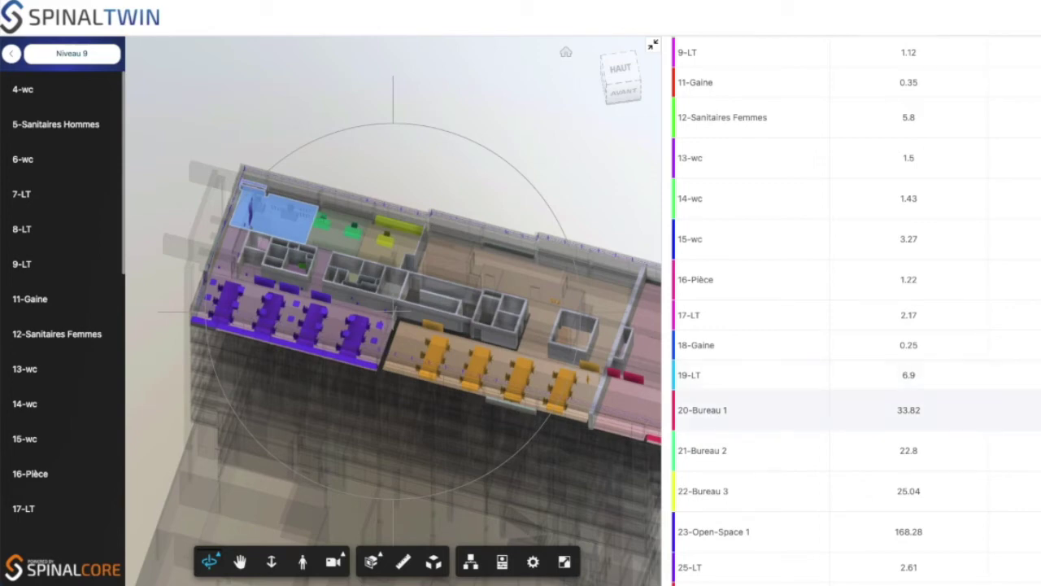
# Open room 20-Bureau 1 in the Data room and examine its coloured objects in the 3D view
pyautogui.click(757, 409)
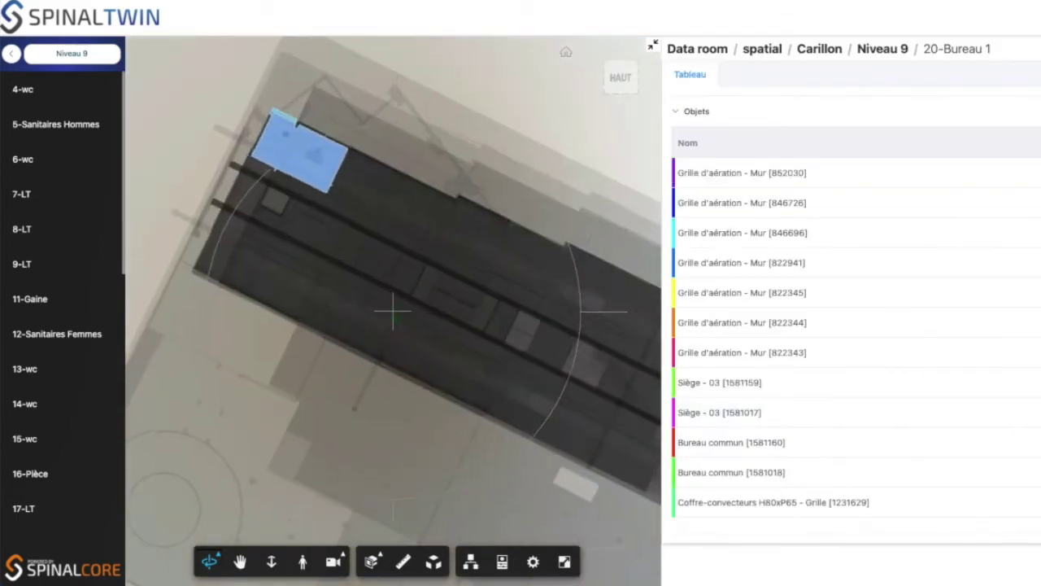
pyautogui.moveTo(402, 420); pyautogui.dragTo(412, 381)
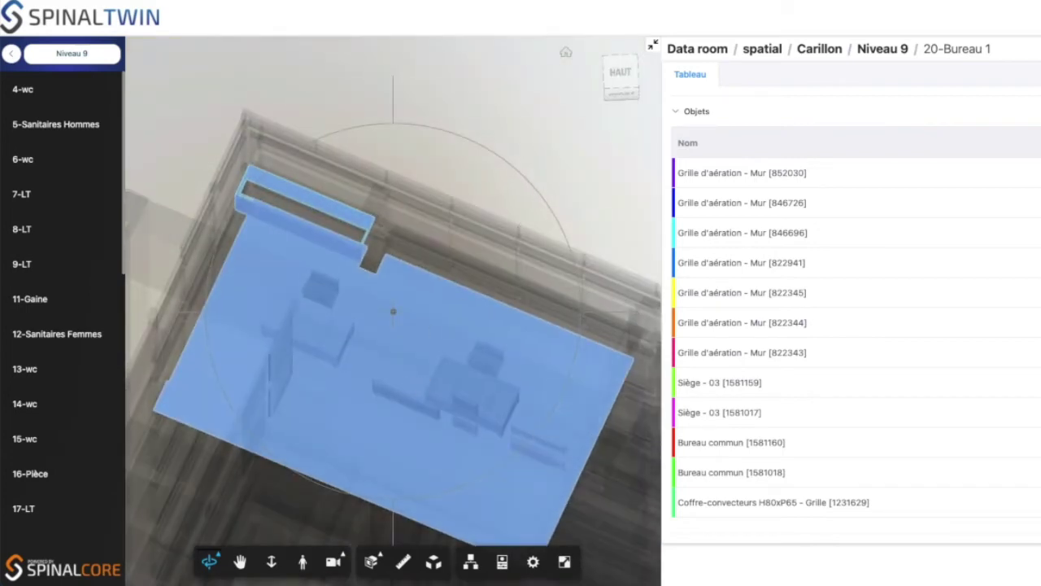
pyautogui.click(240, 562)
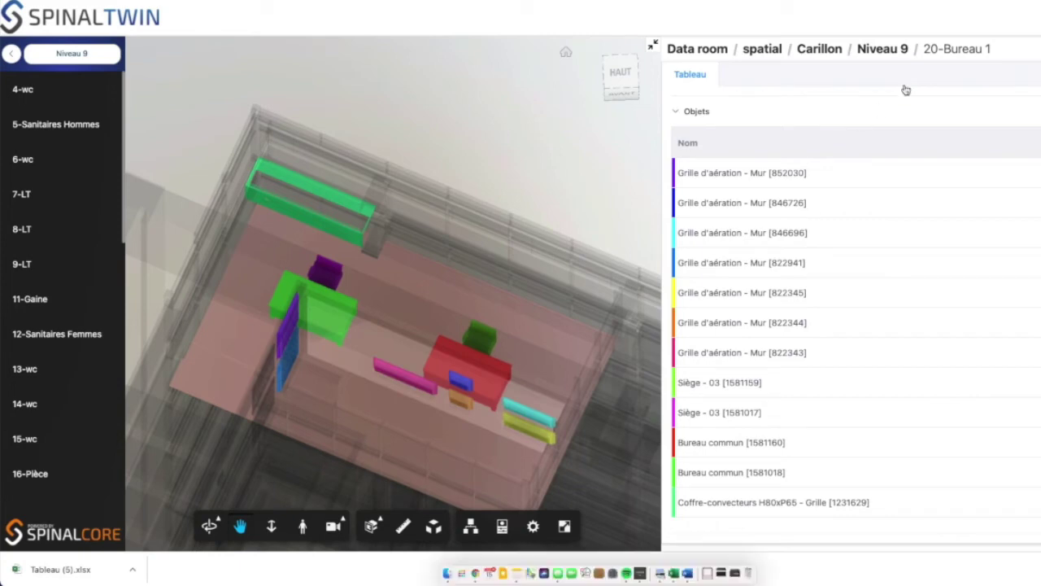
# Return the 3D view to the whole Carillon building and open the types category of Gestion des espaces in the Space center
pyautogui.click(14, 55)
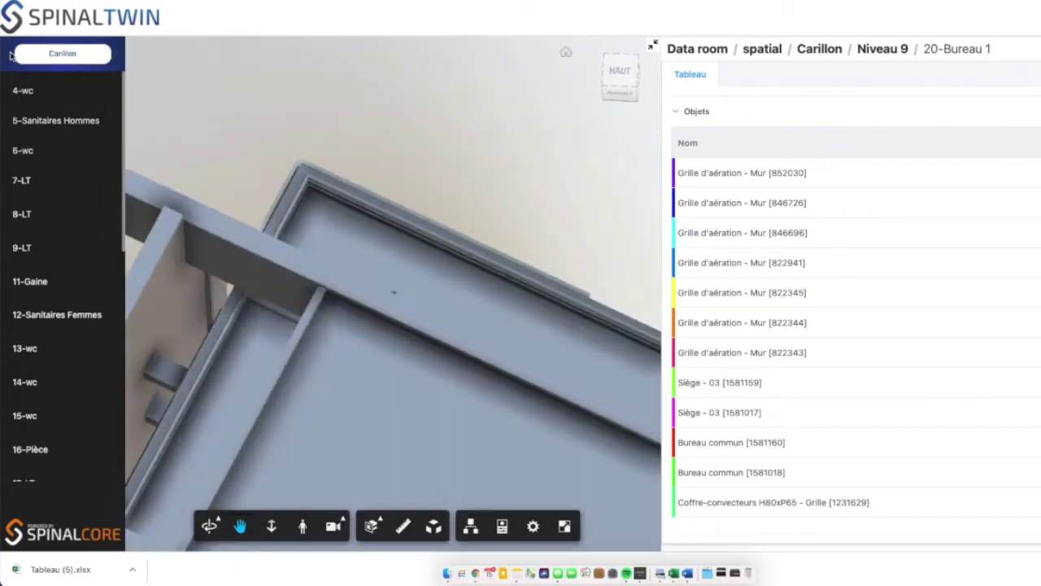
pyautogui.moveTo(368, 349); pyautogui.dragTo(463, 343)
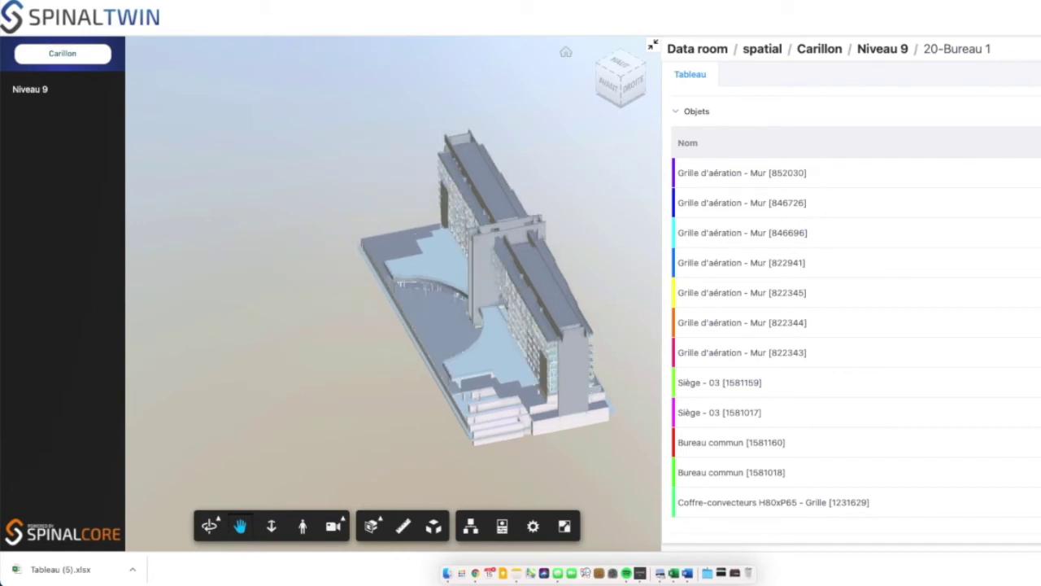
pyautogui.click(1038, 17)
pyautogui.click(897, 90)
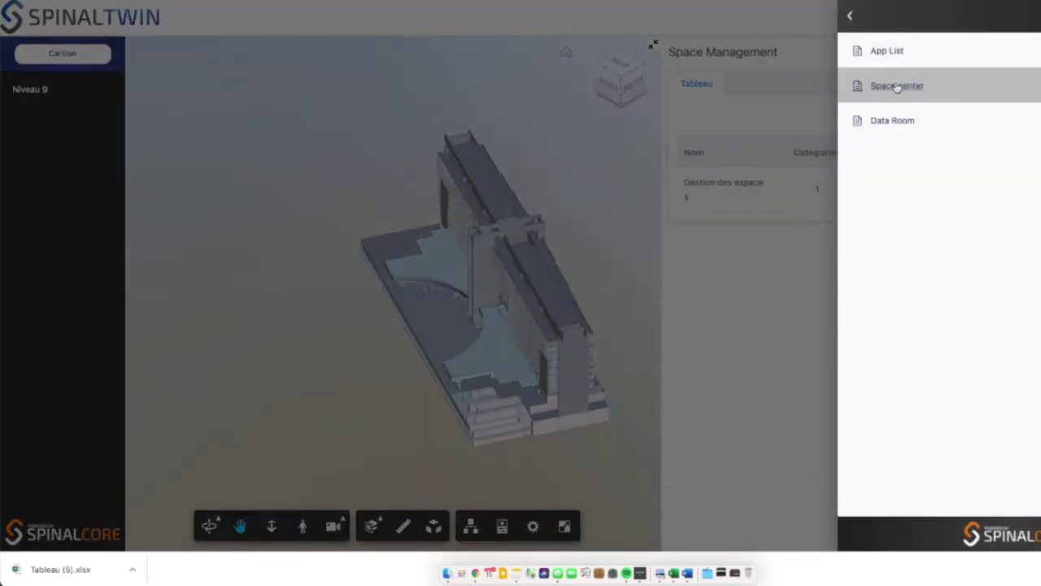
pyautogui.click(828, 262)
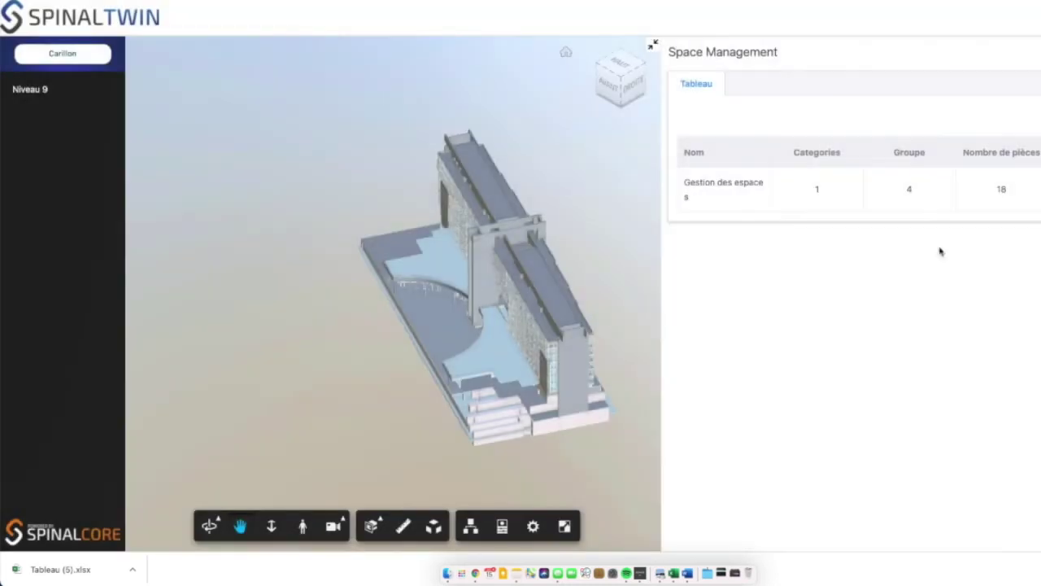
pyautogui.click(1033, 189)
pyautogui.click(1032, 189)
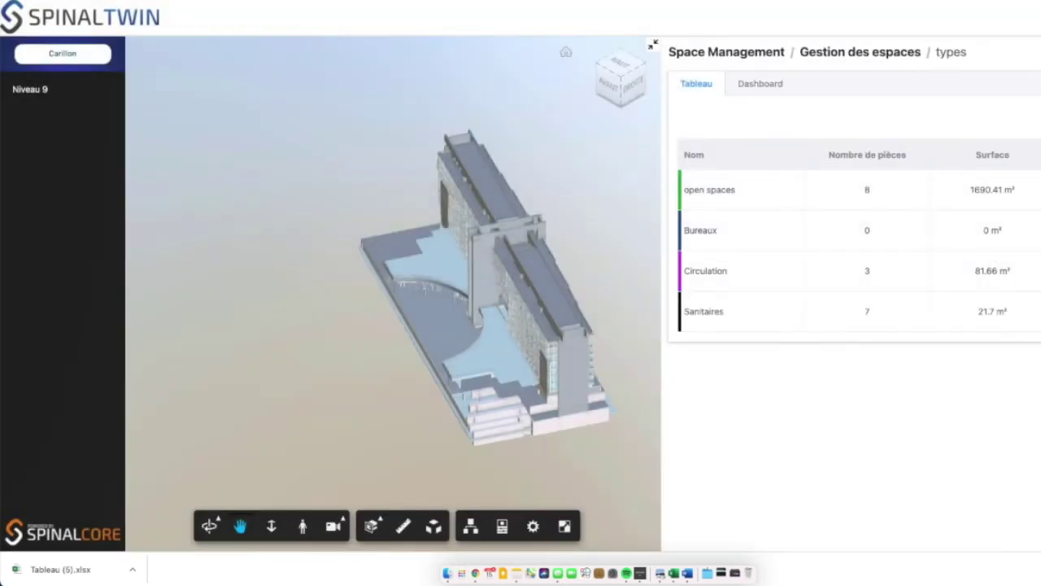
# Isolate Niveau 9 and examine its rooms coloured by space type, up close around the offices and sanitary rooms
pyautogui.click(35, 89)
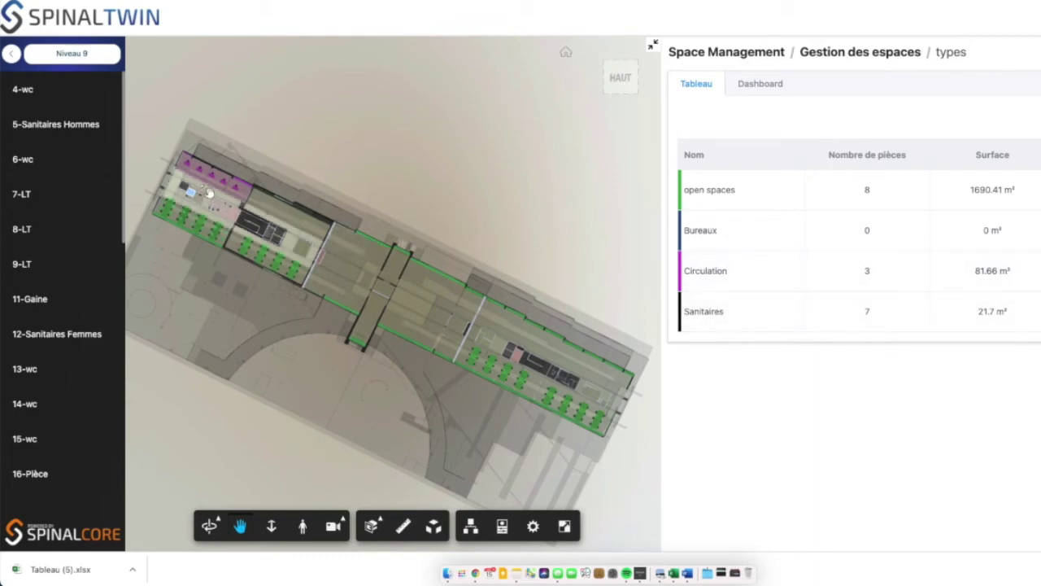
pyautogui.scroll(-2, 208, 192)
pyautogui.scroll(10, 209, 192)
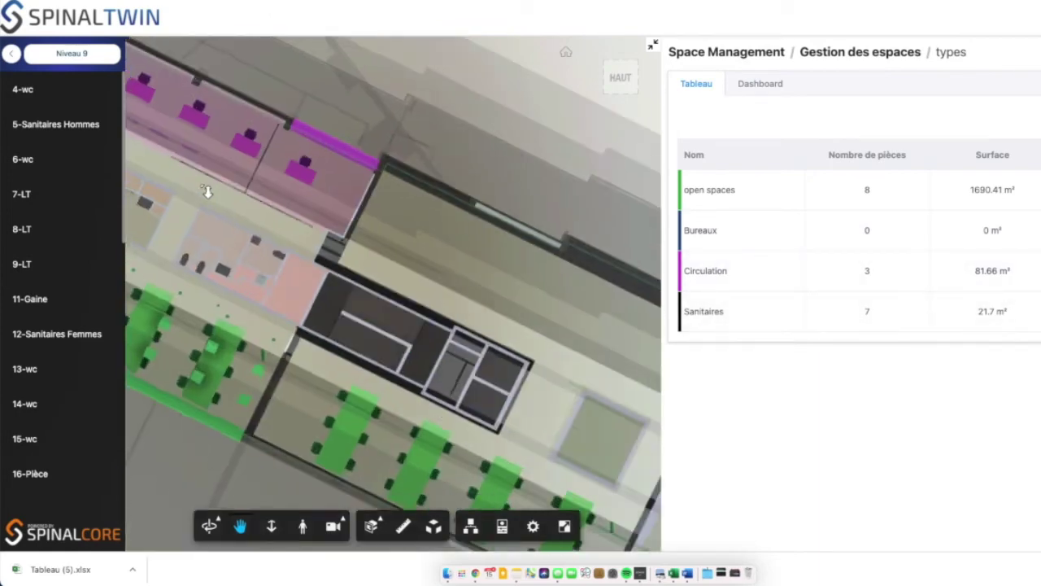
pyautogui.scroll(-1, 208, 192)
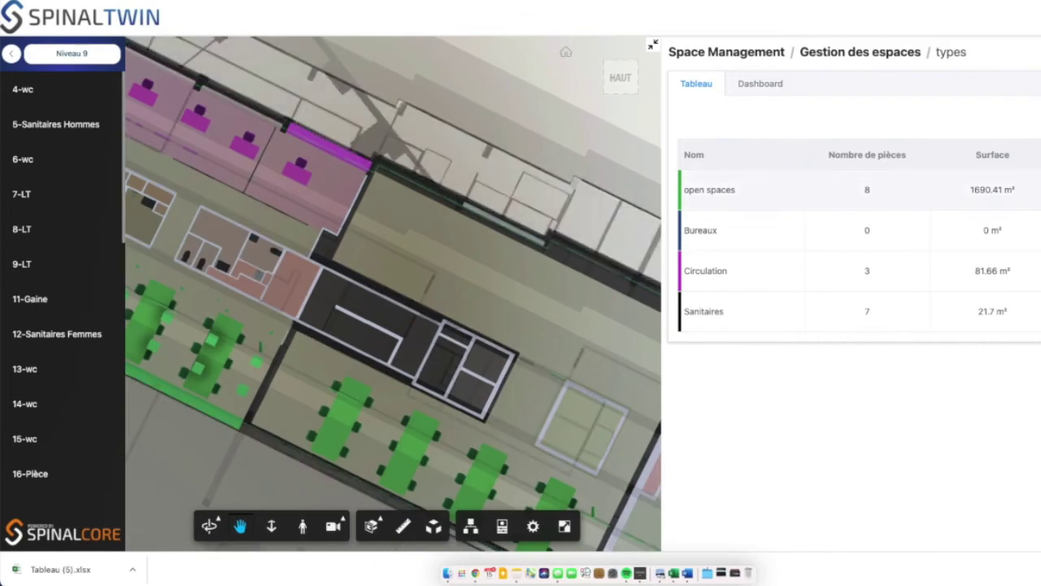
# List the rooms of the open spaces group and open the group's dashboard
pyautogui.click(805, 189)
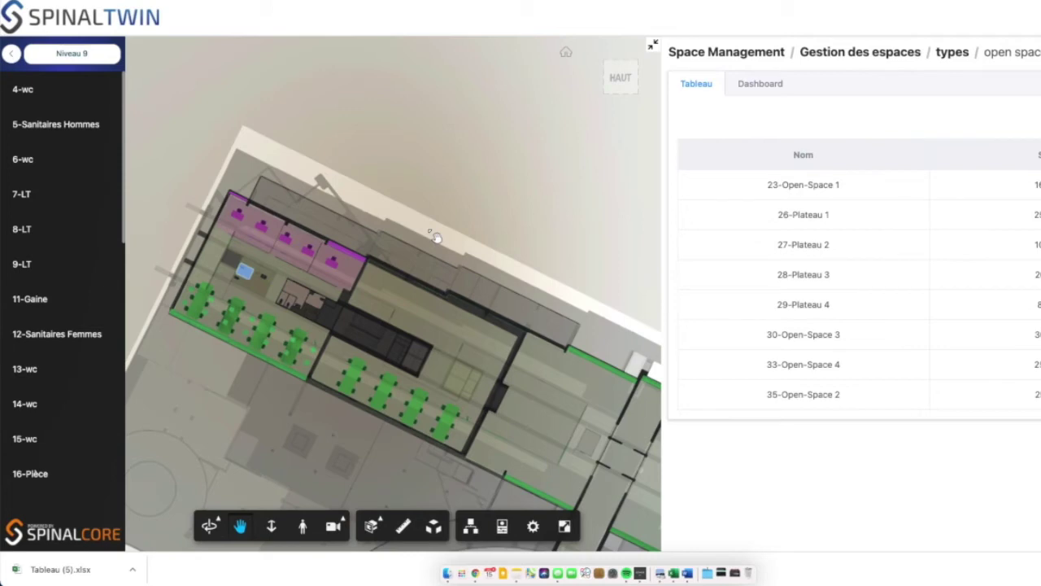
pyautogui.click(745, 87)
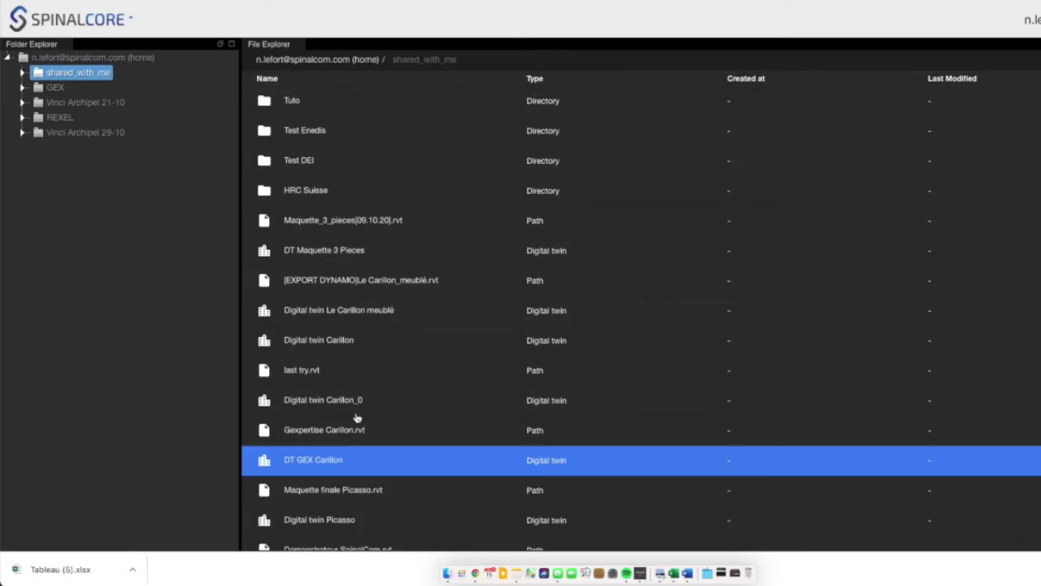
# Switch to the SpinalCore file explorer and open the DT GEX Carillon digital twin
pyautogui.doubleClick(328, 462)
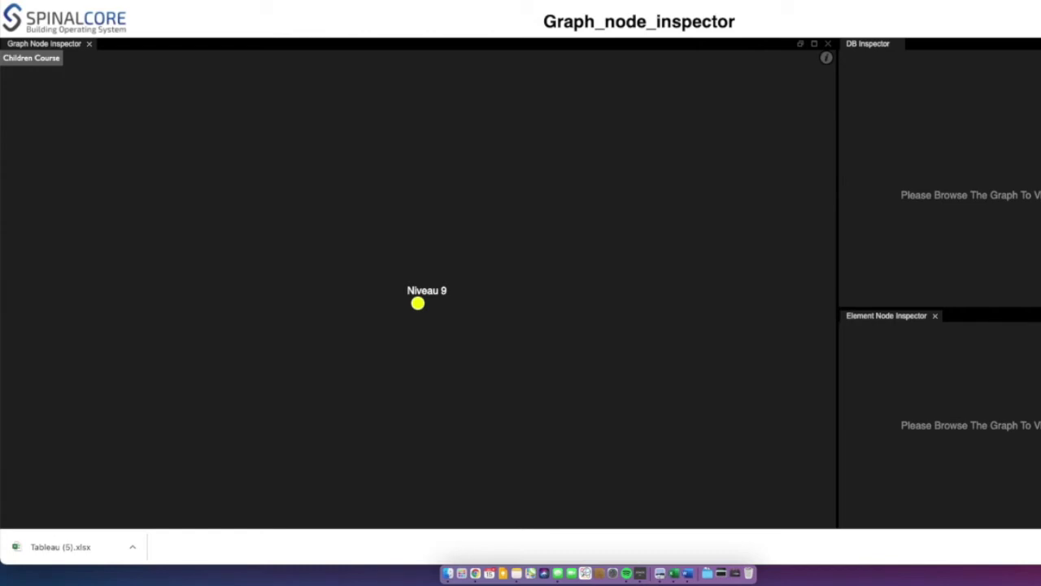
# Expand the Niveau 9 node and its hasGeographicRoom relation in the graph node inspector to show the floor's rooms
pyautogui.click(1040, 546)
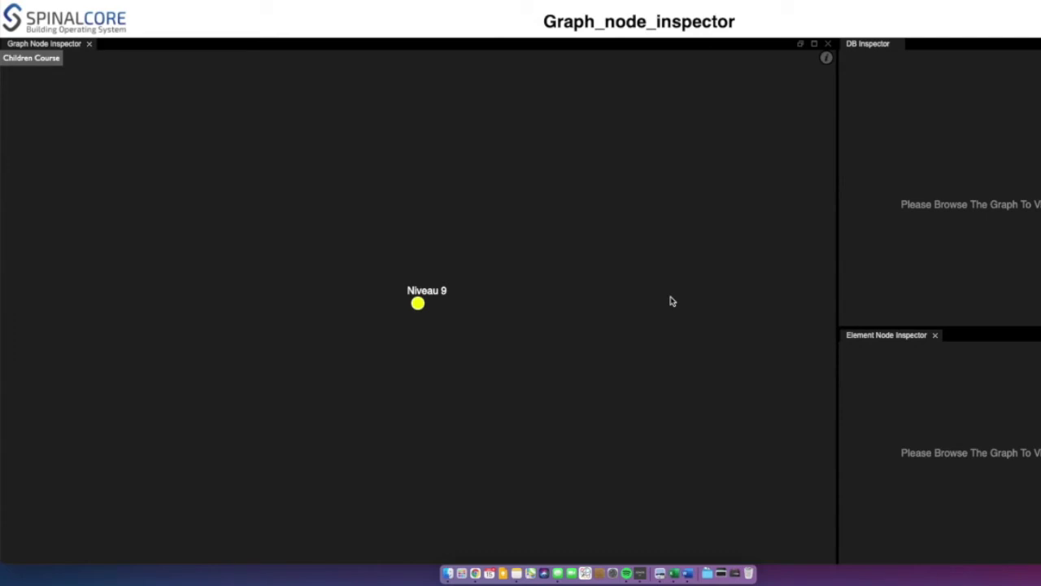
pyautogui.click(418, 304)
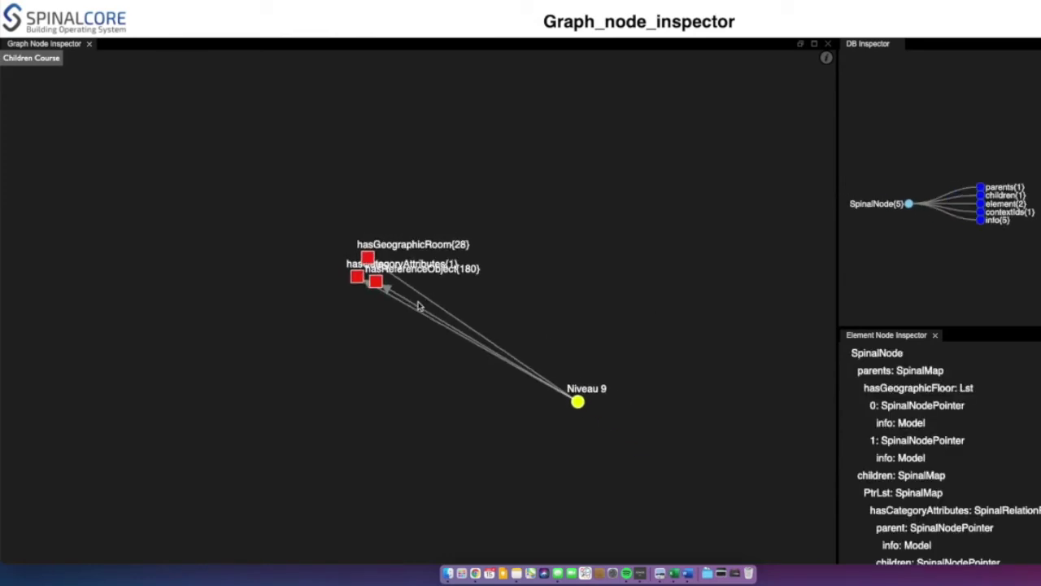
pyautogui.moveTo(381, 310); pyautogui.dragTo(377, 365)
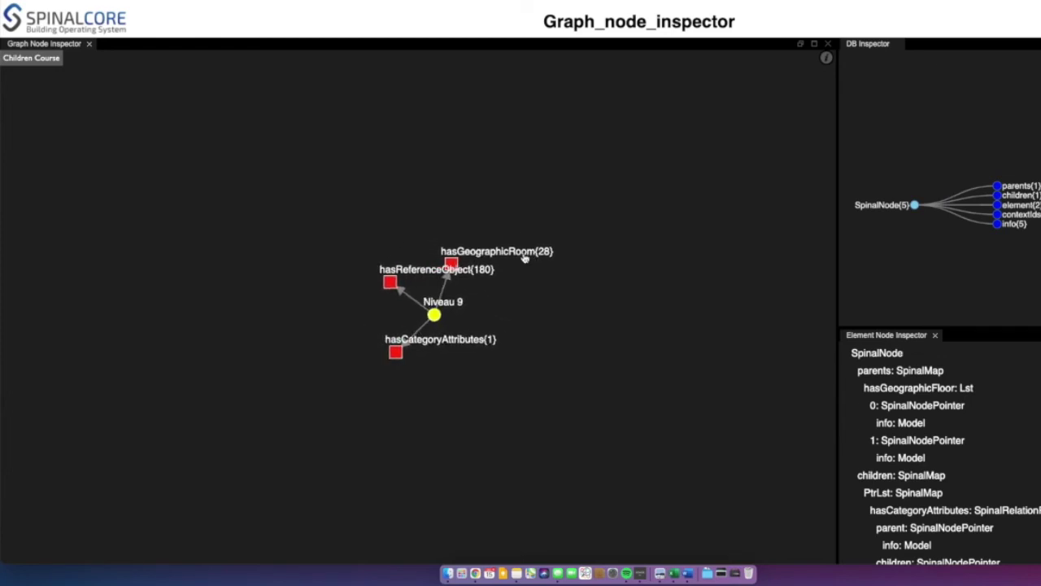
pyautogui.click(452, 262)
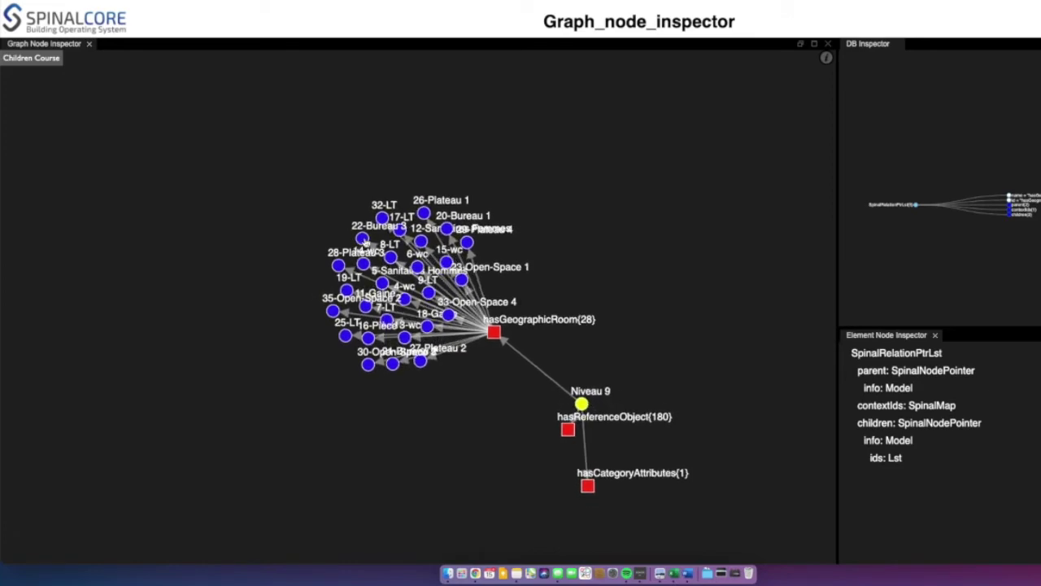
# Expand the 22-Bureau 3 room node and its hasBimObject, hasCategoryAttributes and hasReferenceObject.ROOM relations
pyautogui.click(362, 239)
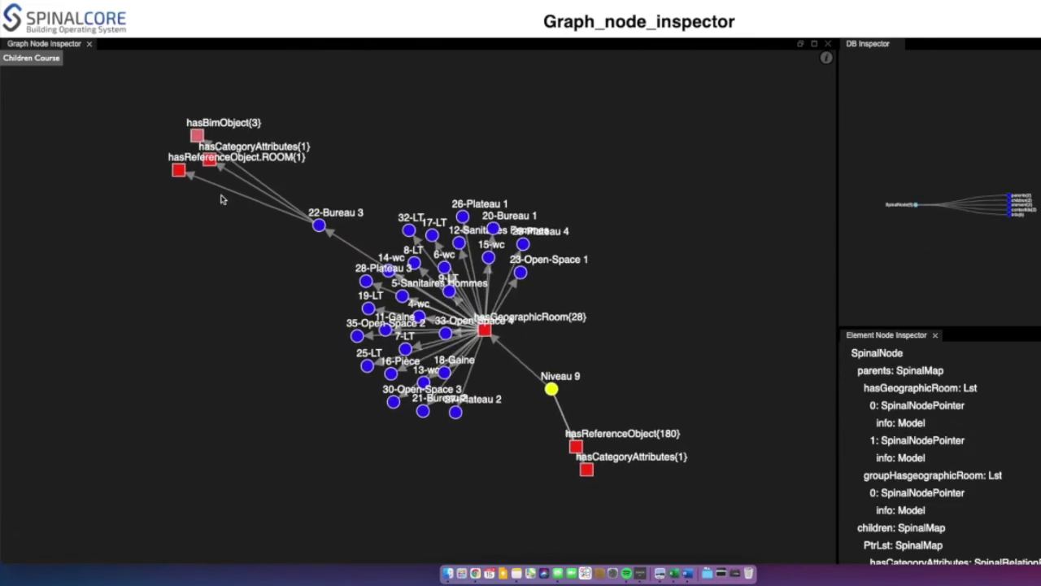
pyautogui.moveTo(186, 178); pyautogui.dragTo(186, 232)
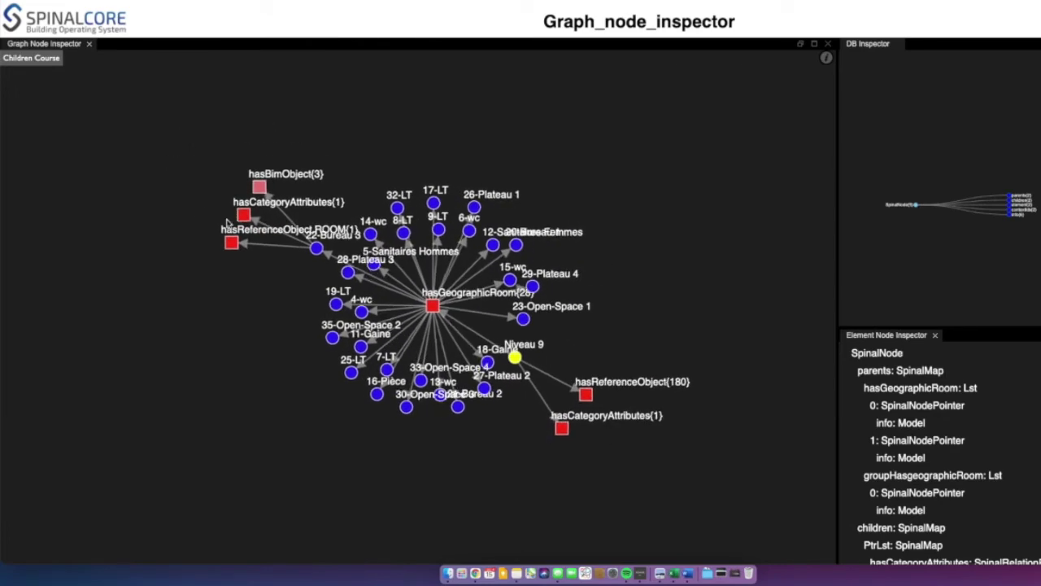
pyautogui.click(260, 185)
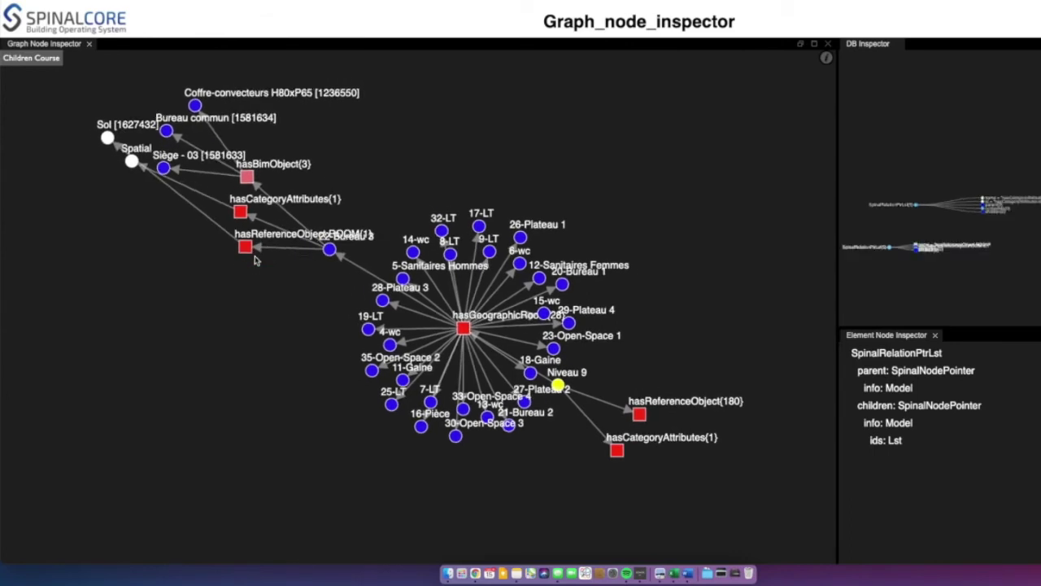
pyautogui.moveTo(246, 238); pyautogui.dragTo(225, 301)
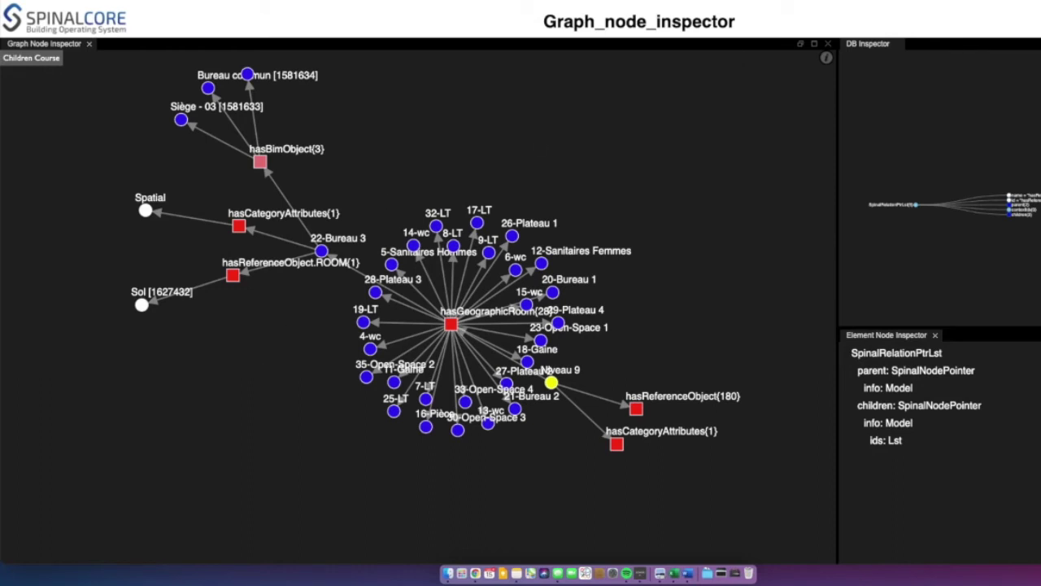
# Open the SpinalCore Graph API reference documentation in a new browser tab
pyautogui.click(800, 0)
pyautogui.write('api')
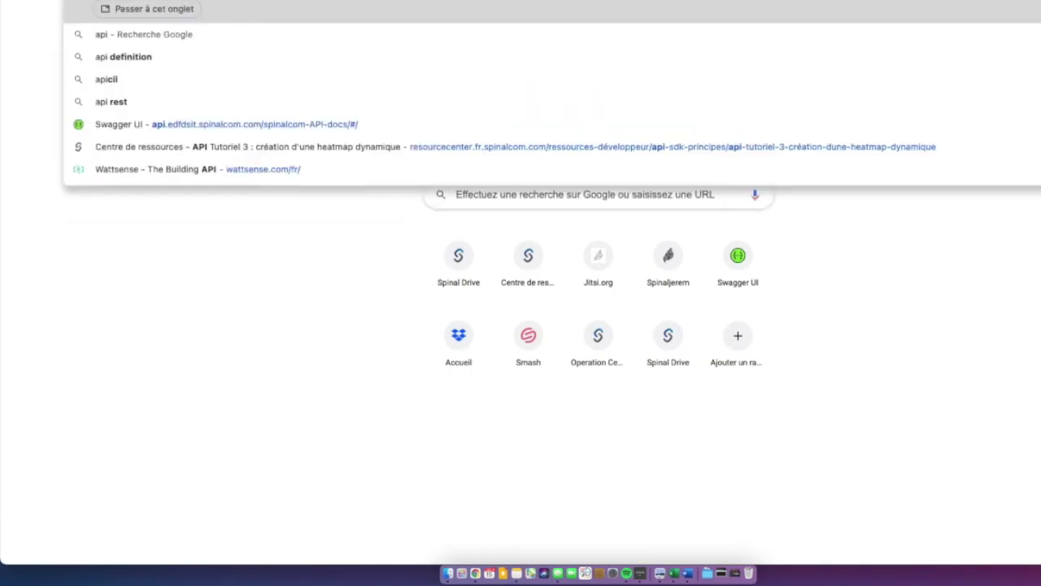
pyautogui.press('Return')
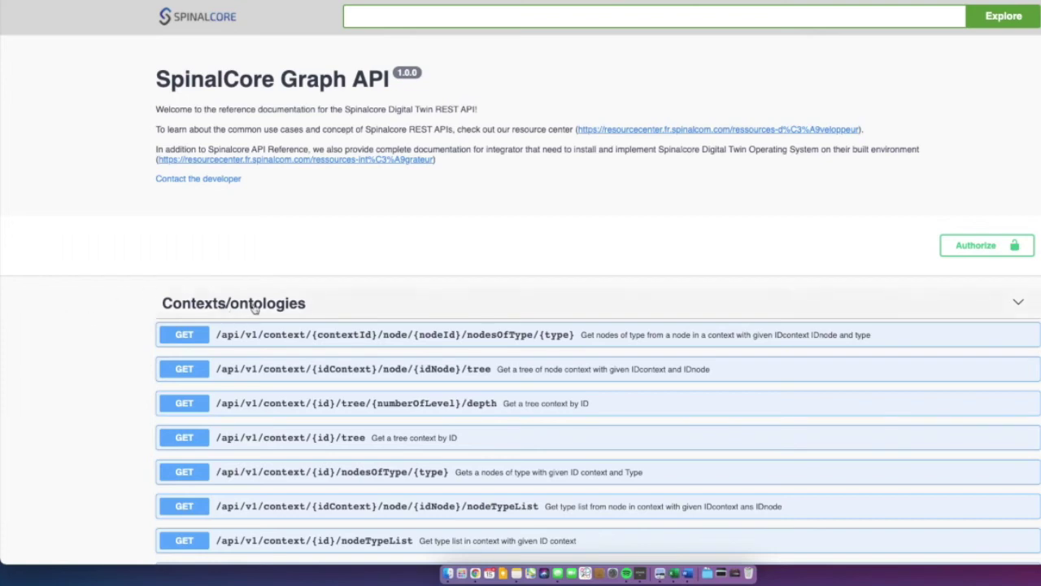
# Review the API endpoints by group, from Contexts/ontologies and Nodes through Geographic Context, IoTNetwork & Time Series, and Workflow & ticket to BIM
pyautogui.scroll(-4, 170, 311)
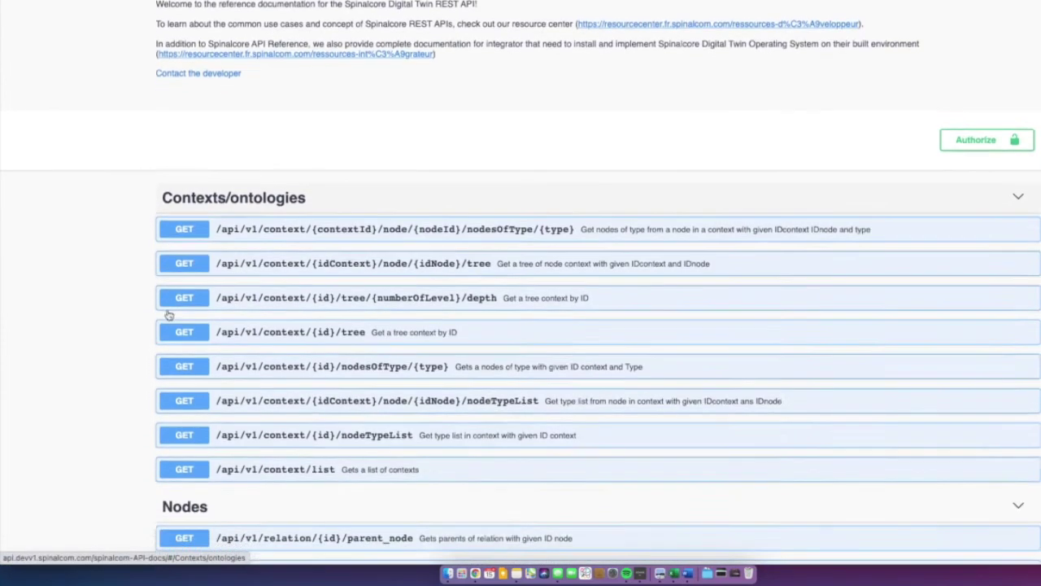
pyautogui.scroll(-2, 168, 315)
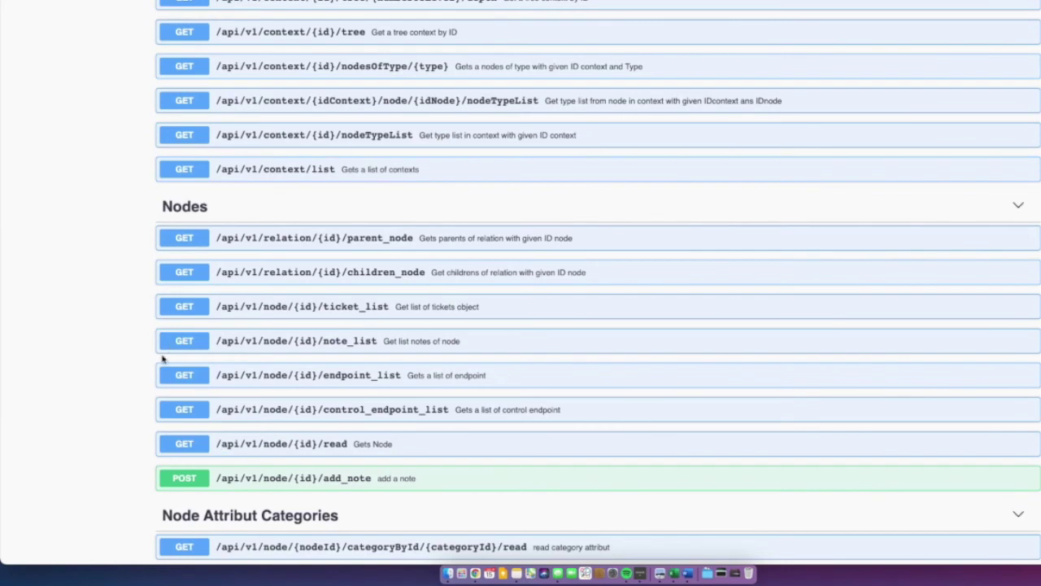
pyautogui.scroll(-4, 76, 390)
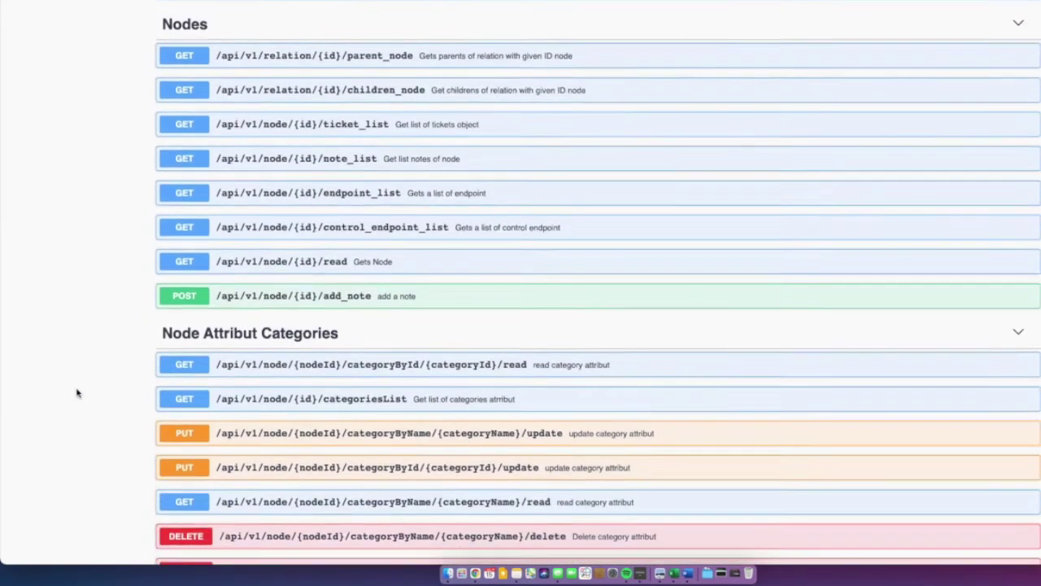
pyautogui.scroll(-5, 96, 358)
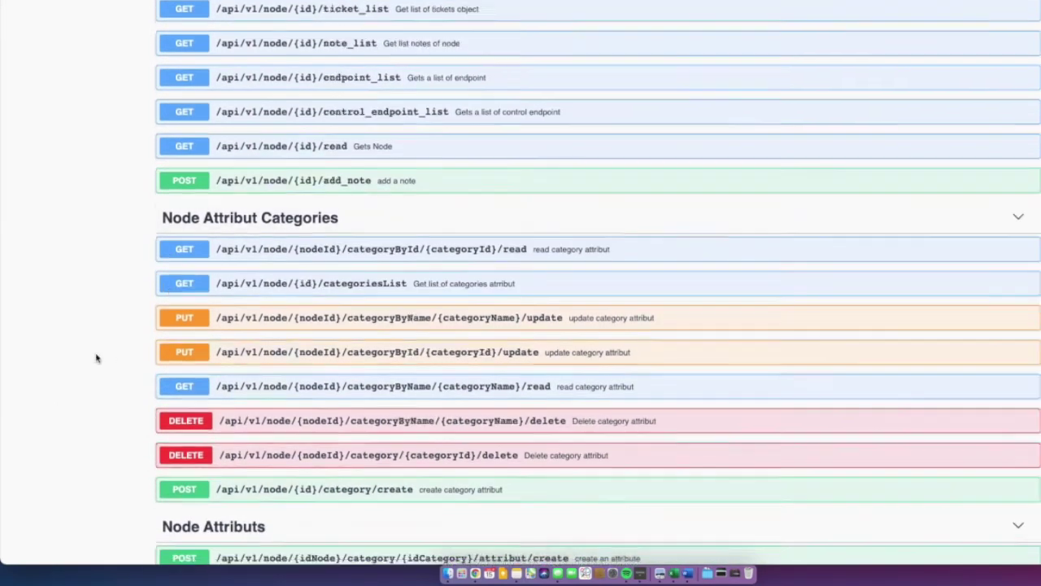
pyautogui.scroll(-2, 96, 358)
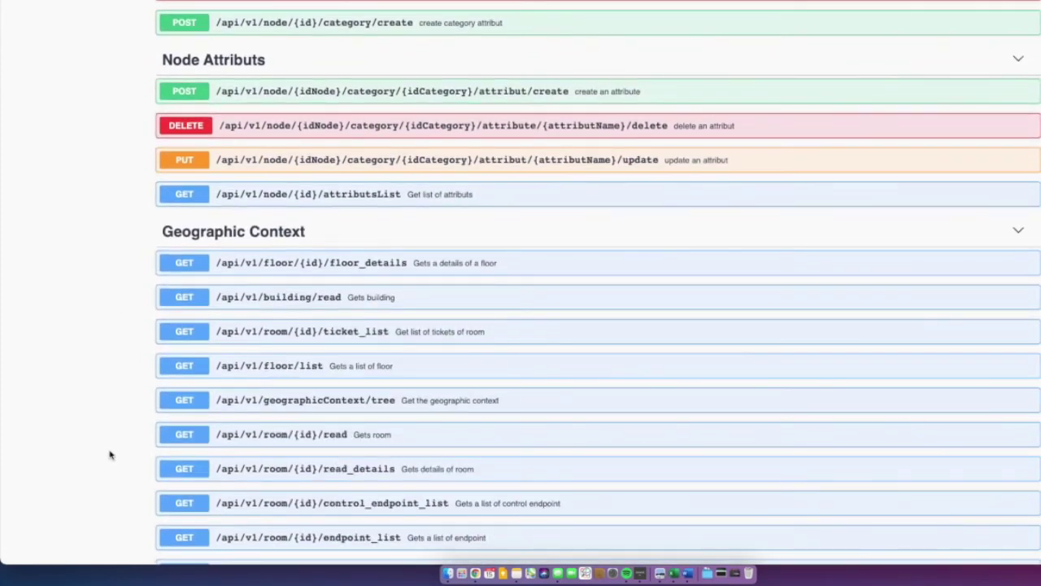
pyautogui.scroll(-2, 110, 454)
pyautogui.scroll(-1, 109, 454)
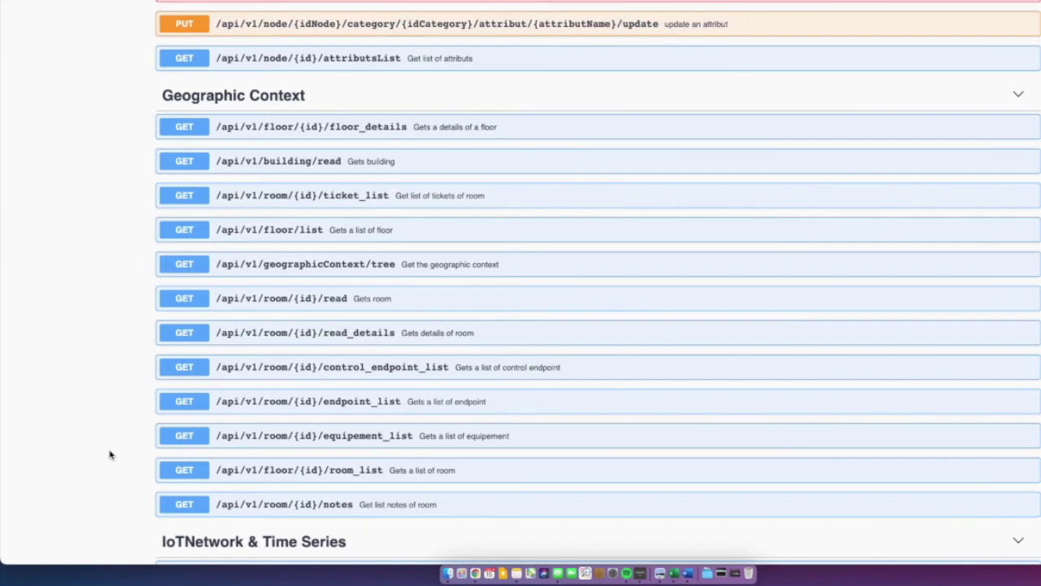
pyautogui.scroll(-6, 110, 454)
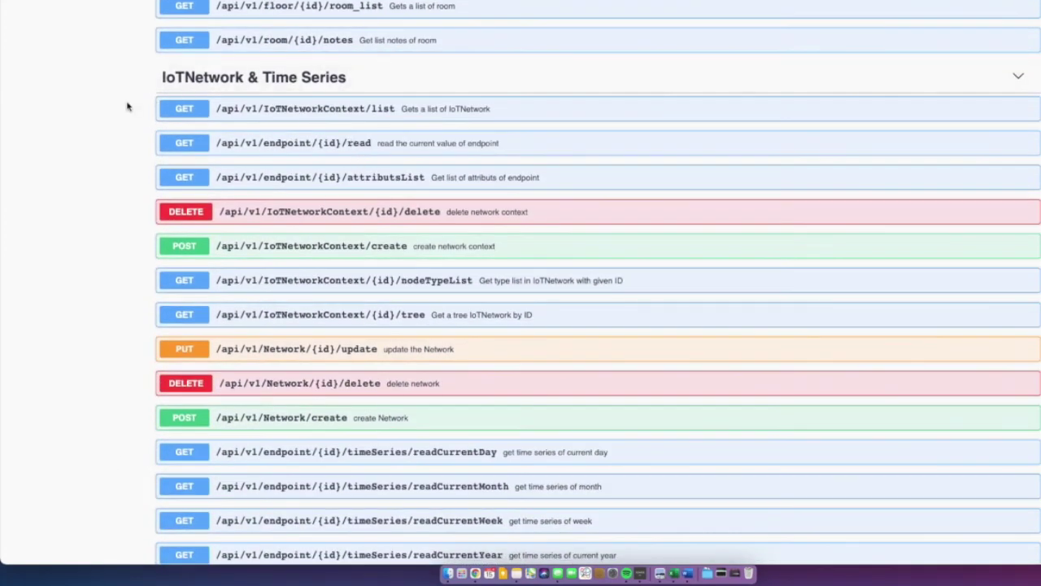
pyautogui.scroll(-15, 127, 106)
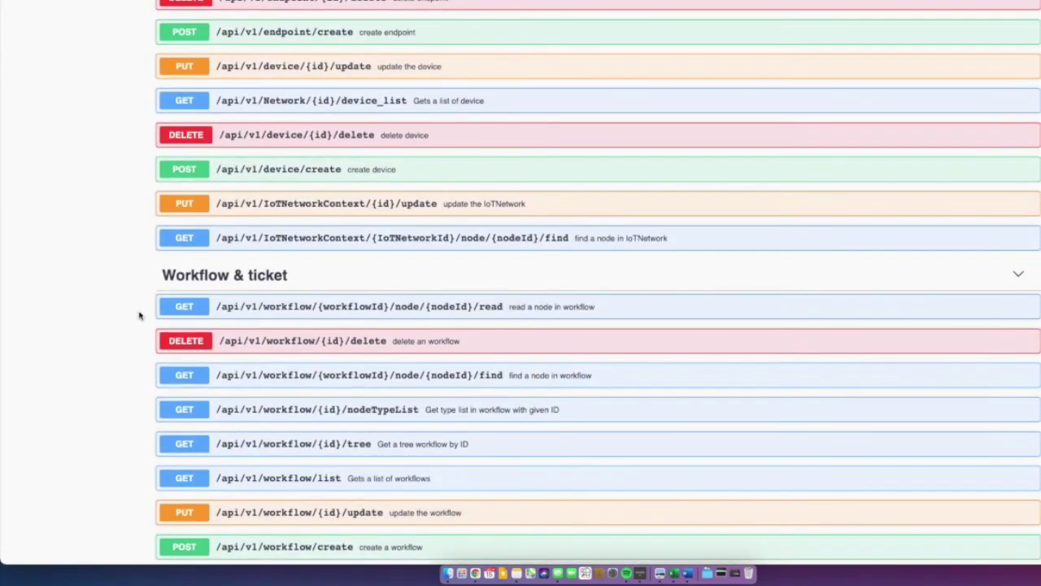
pyautogui.scroll(-6, 156, 391)
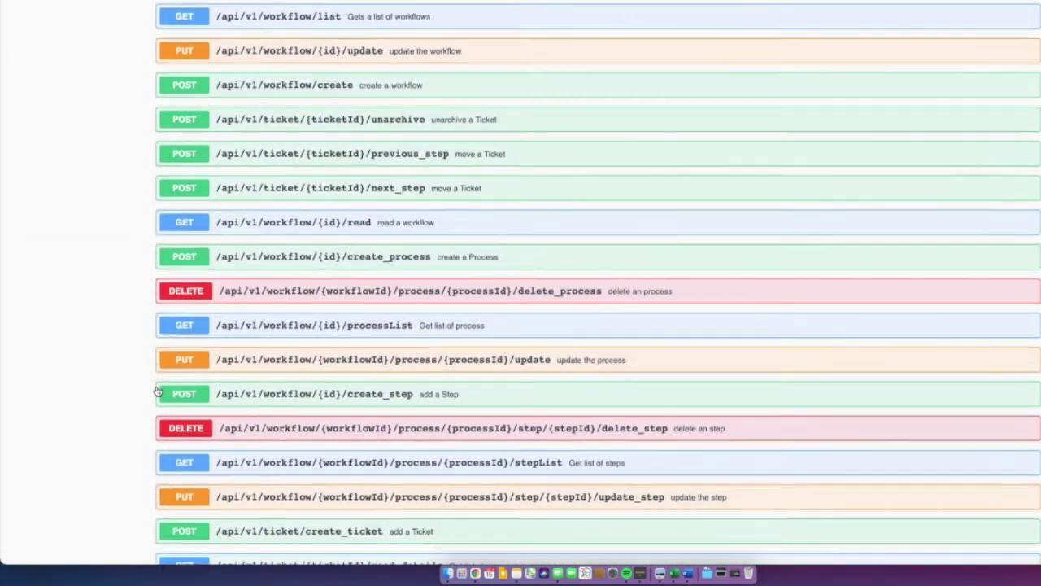
pyautogui.scroll(-8, 157, 392)
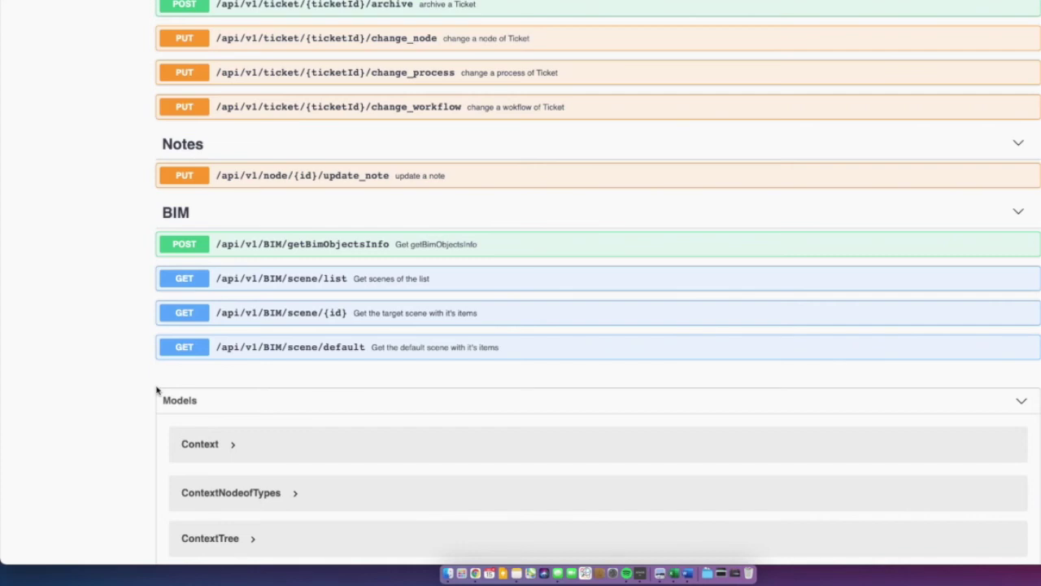
pyautogui.scroll(15, 191, 293)
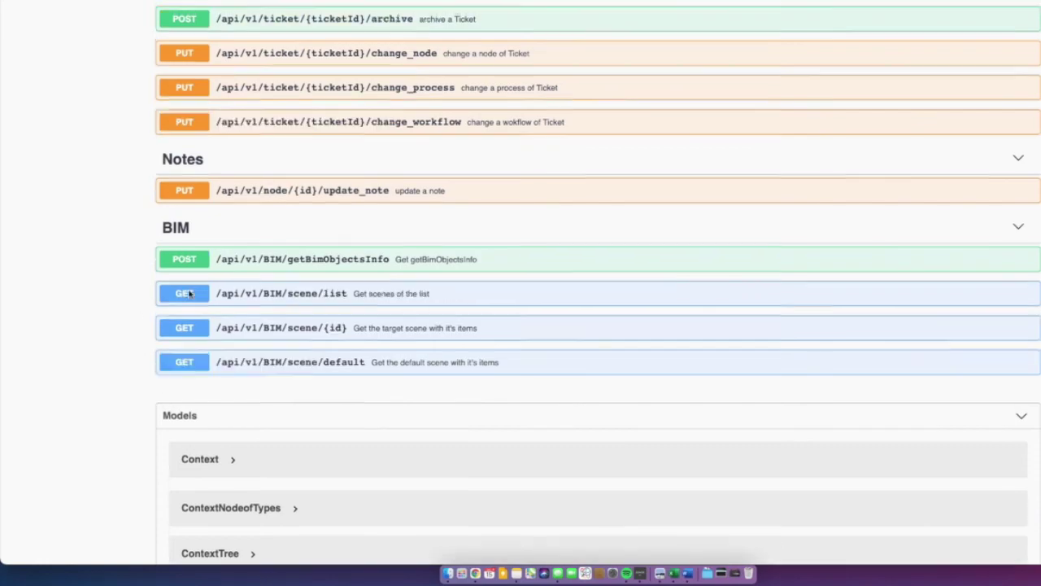
pyautogui.scroll(15, 191, 297)
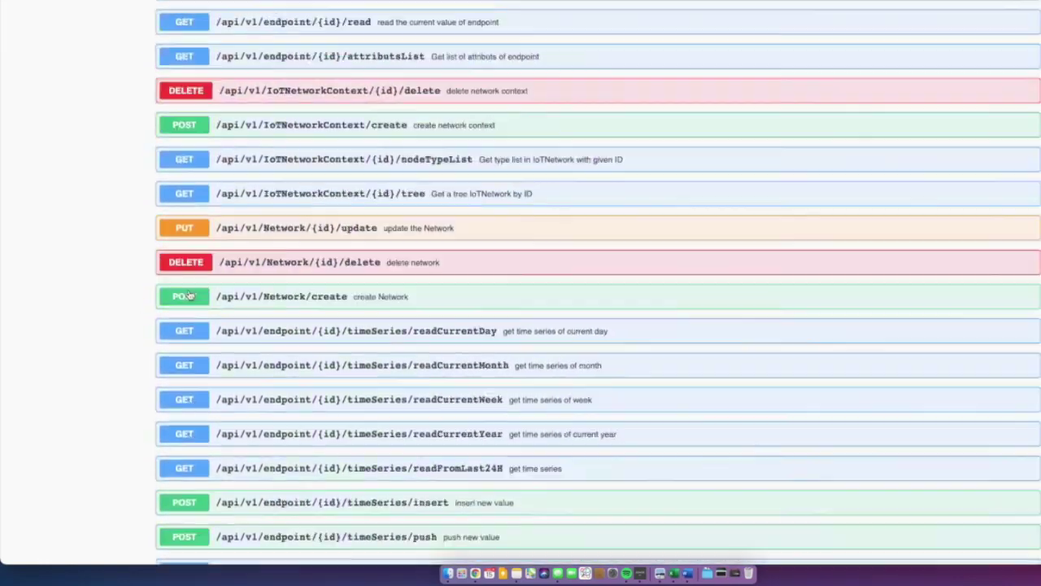
pyautogui.scroll(10, 190, 295)
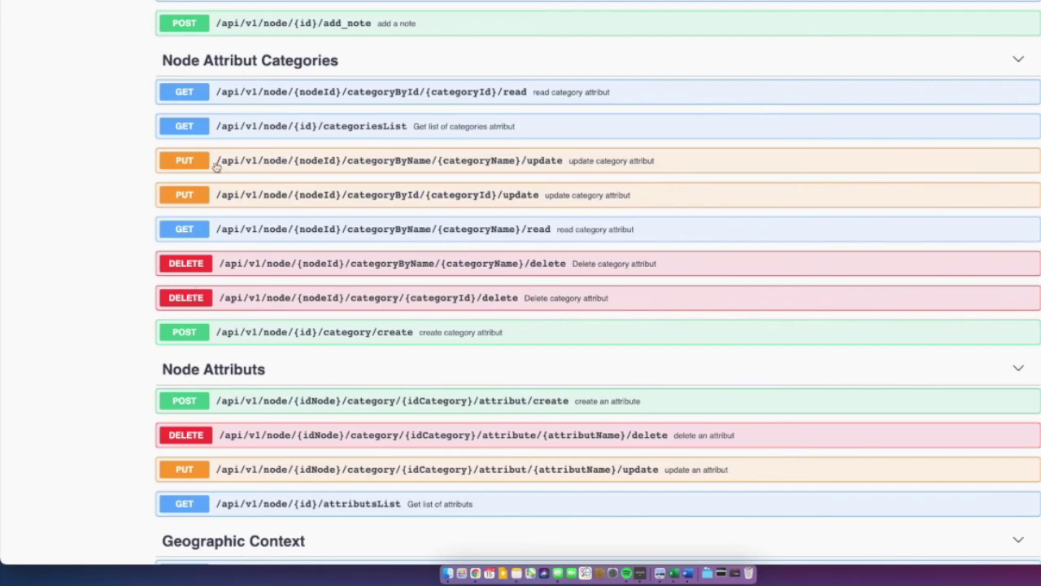
pyautogui.scroll(20, 155, 225)
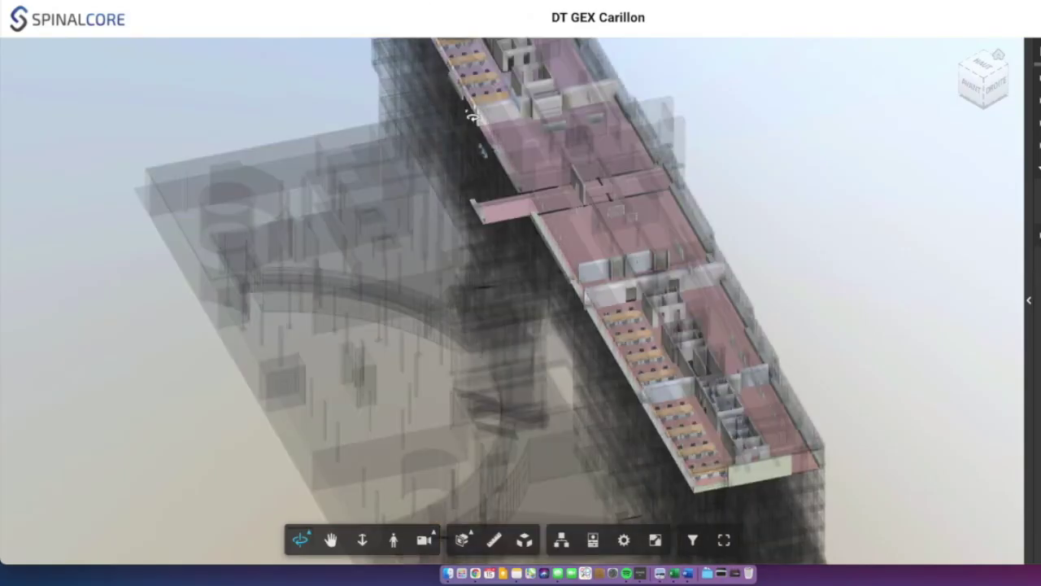
# Examine the furnished open-space desks and chairs up close in the DT GEX Carillon 3D model
pyautogui.click(330, 539)
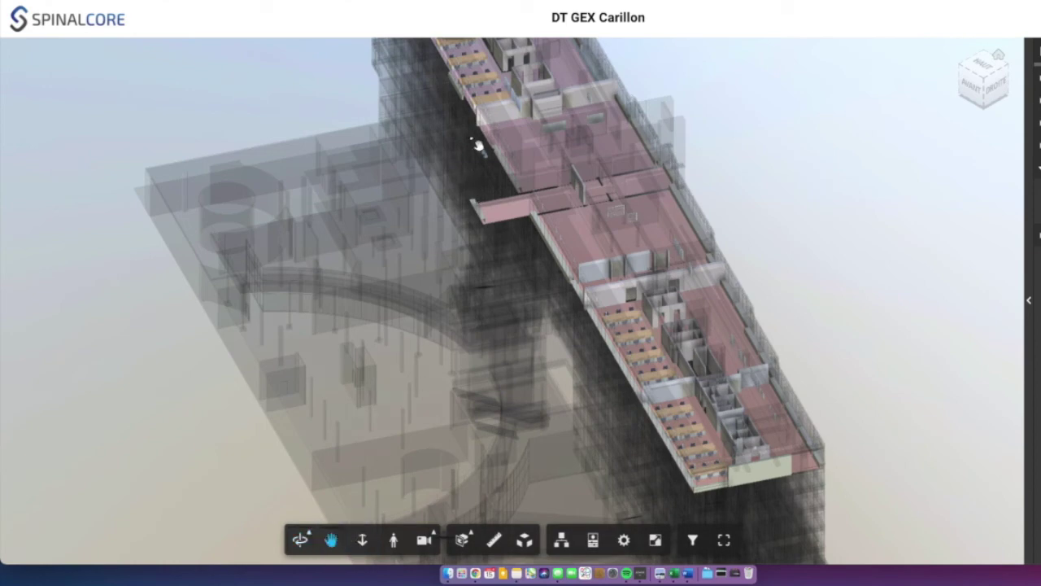
pyautogui.scroll(5, 469, 294)
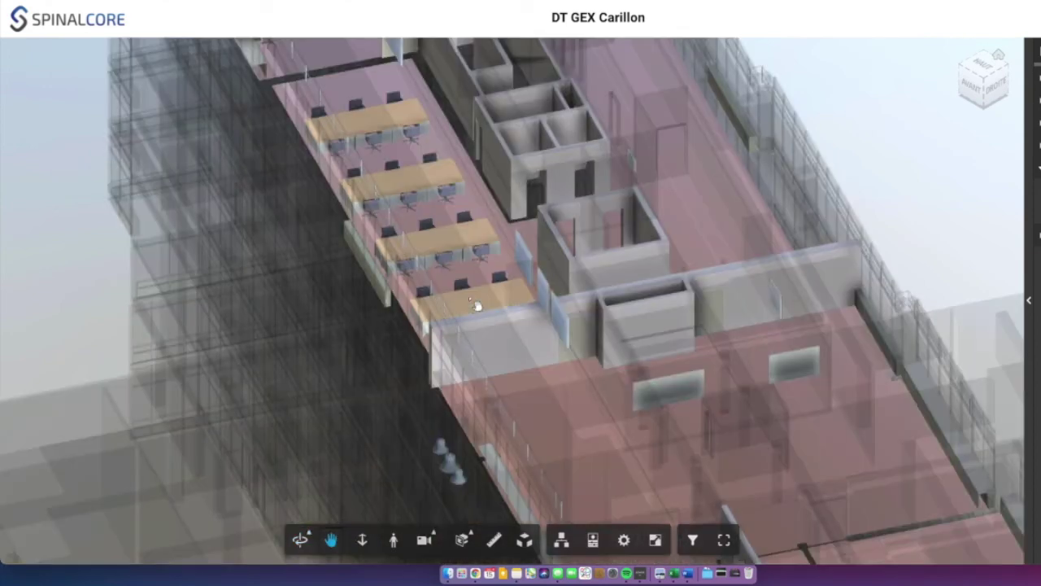
pyautogui.click(490, 244)
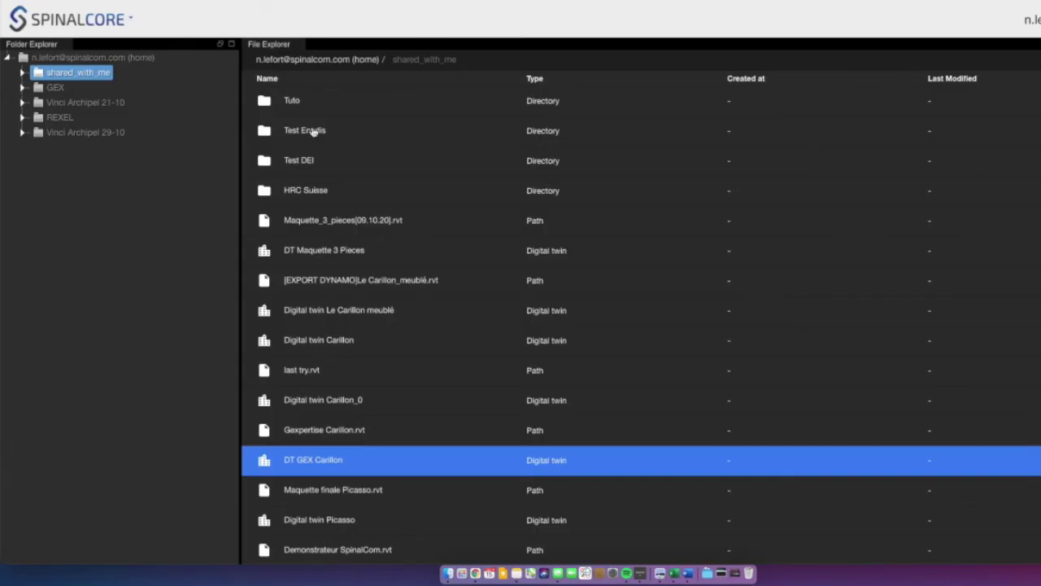
# Open the DEI digital twin from the Test DEI folder in shared_with_me
pyautogui.click(312, 132)
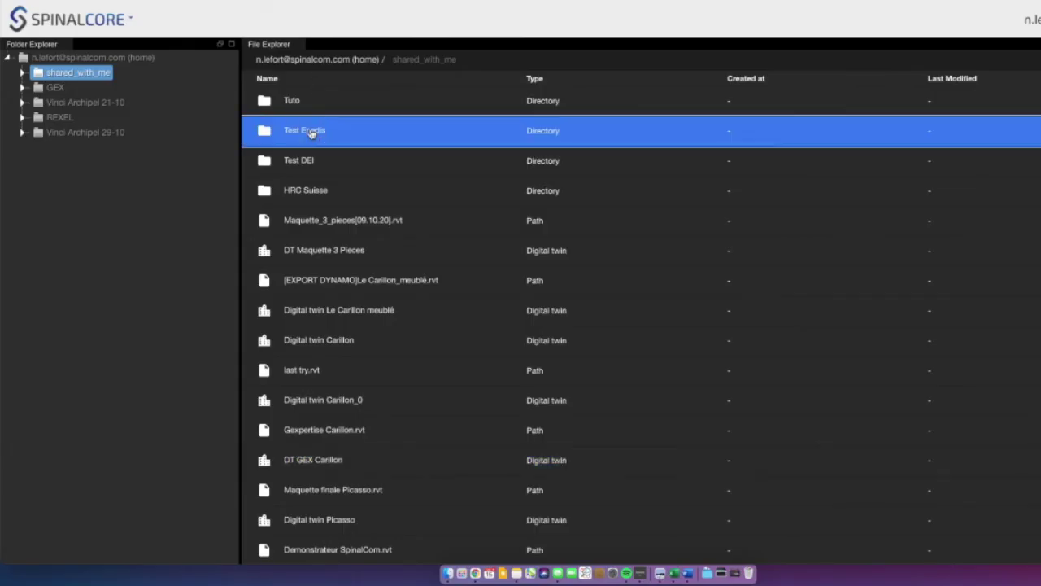
pyautogui.doubleClick(311, 133)
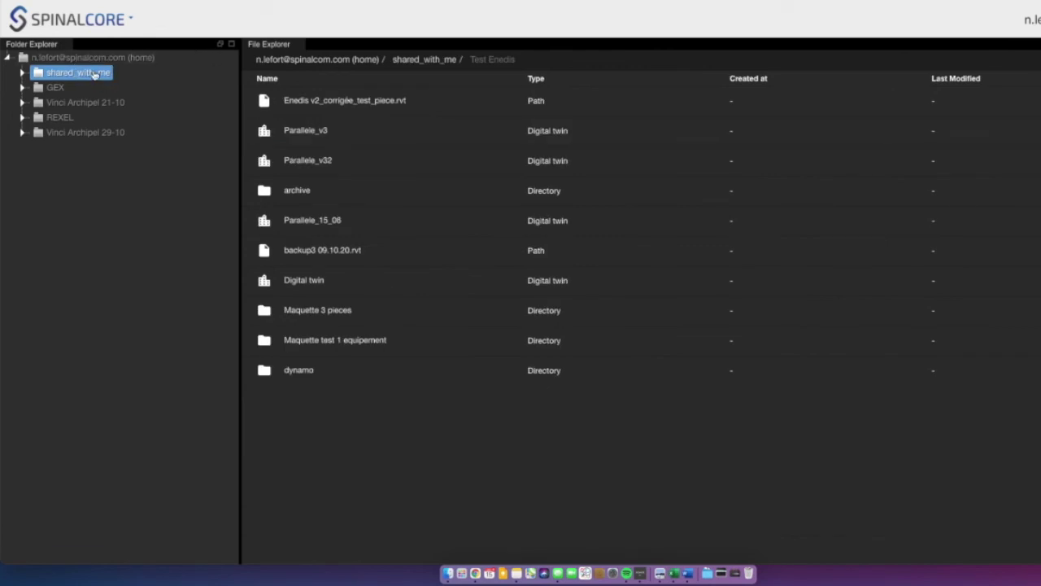
pyautogui.click(95, 73)
pyautogui.doubleClick(305, 163)
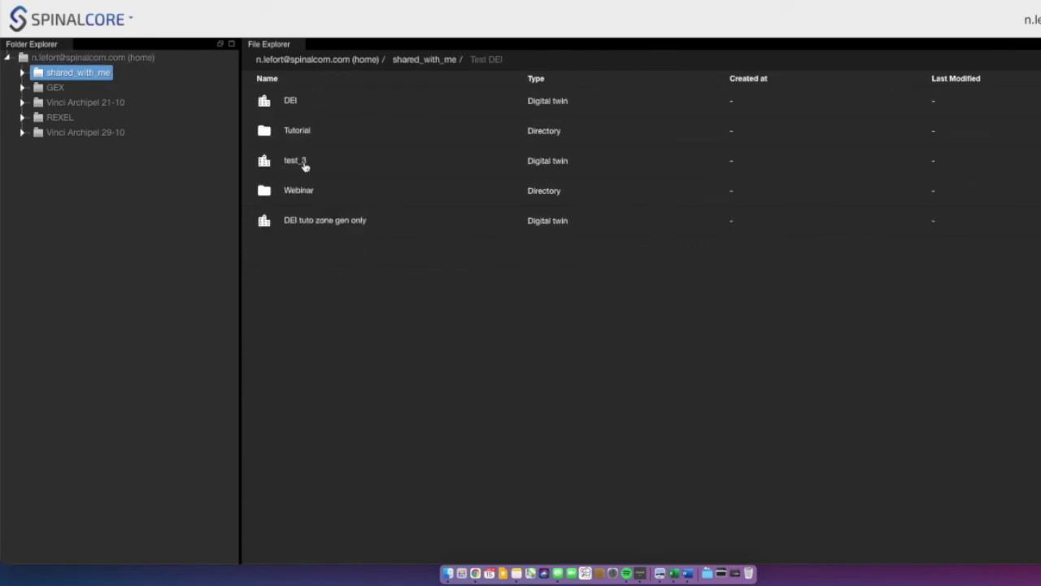
pyautogui.click(298, 103)
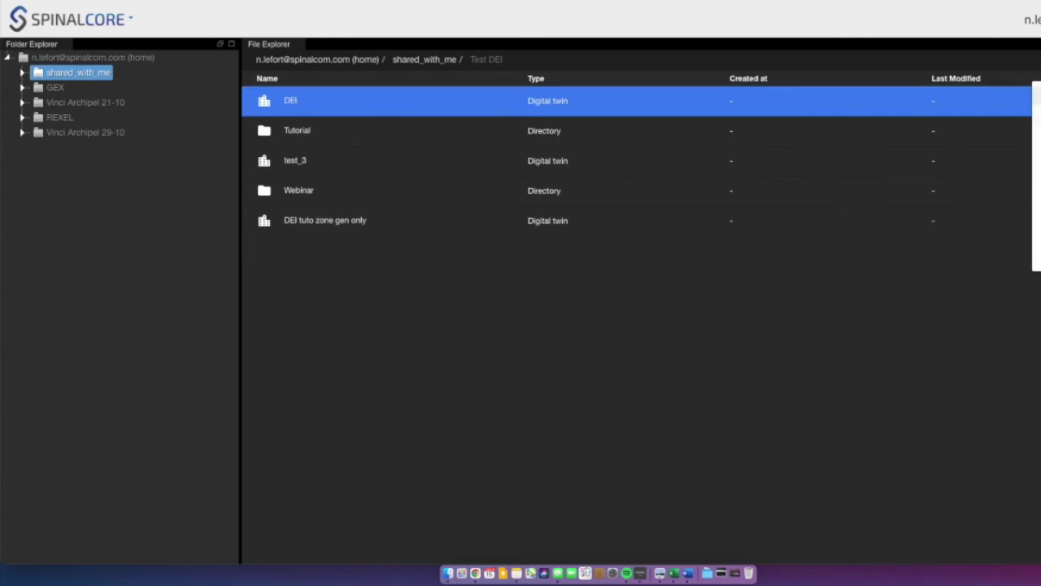
pyautogui.click(1037, 156)
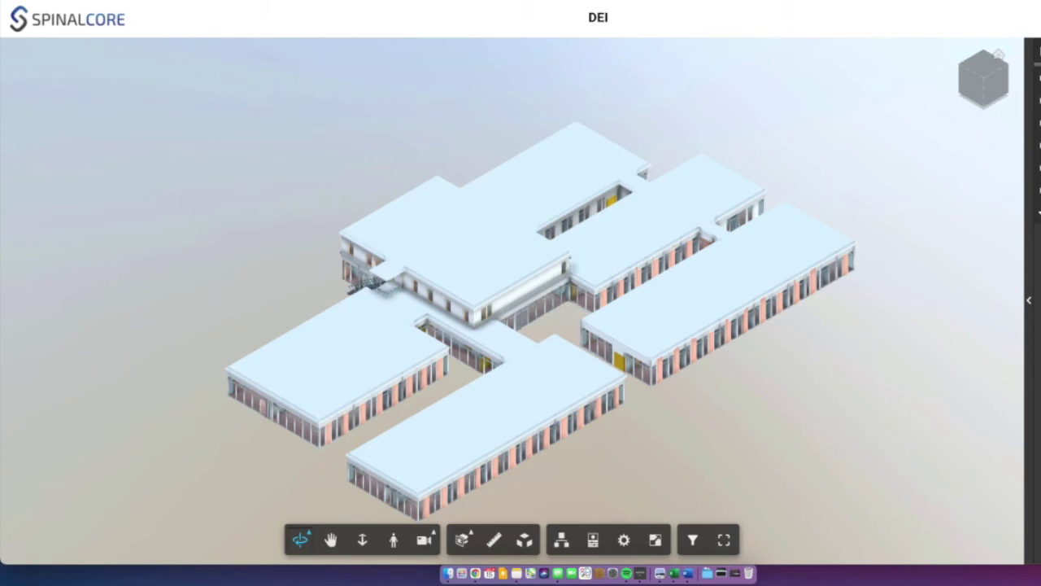
# Enlarge the Automate 64 dashboard to view all its endpoints, and close it
pyautogui.moveTo(285, 316); pyautogui.dragTo(388, 416)
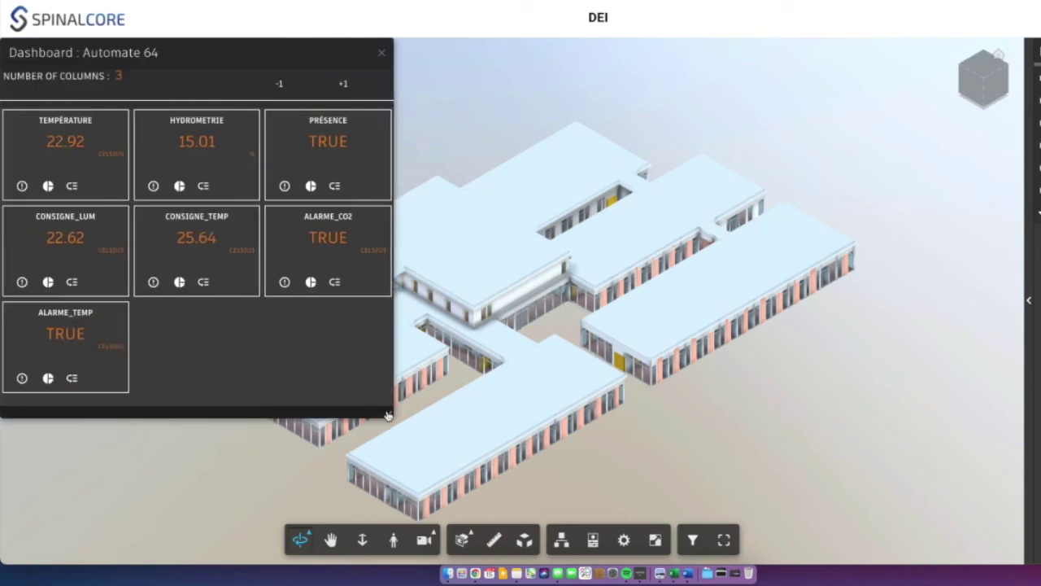
pyautogui.click(381, 52)
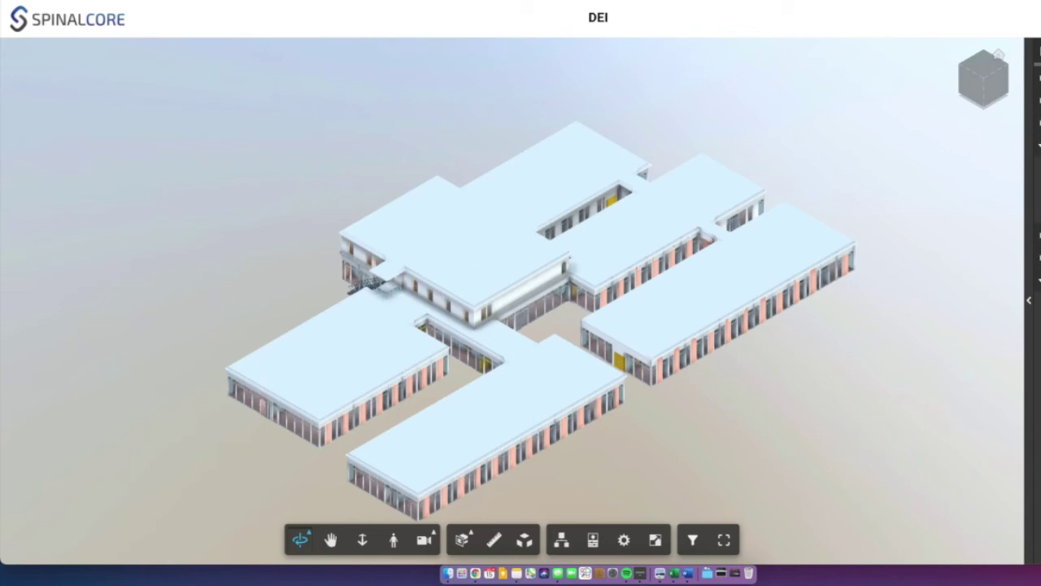
# Toggle the visibility of the Pièces category in the DEI model tree and view the building's floor plan from above
pyautogui.click(561, 539)
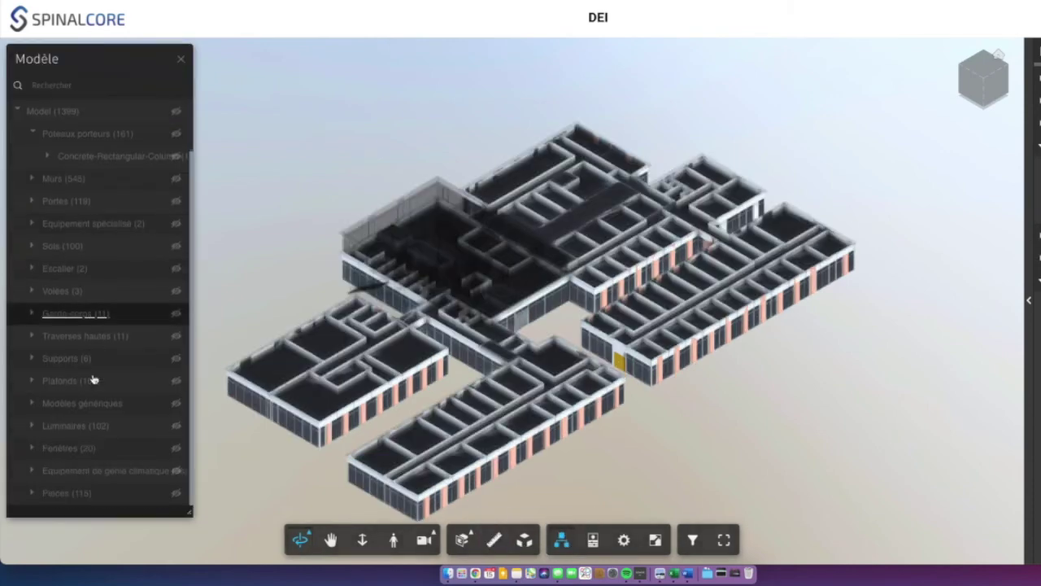
pyautogui.click(176, 493)
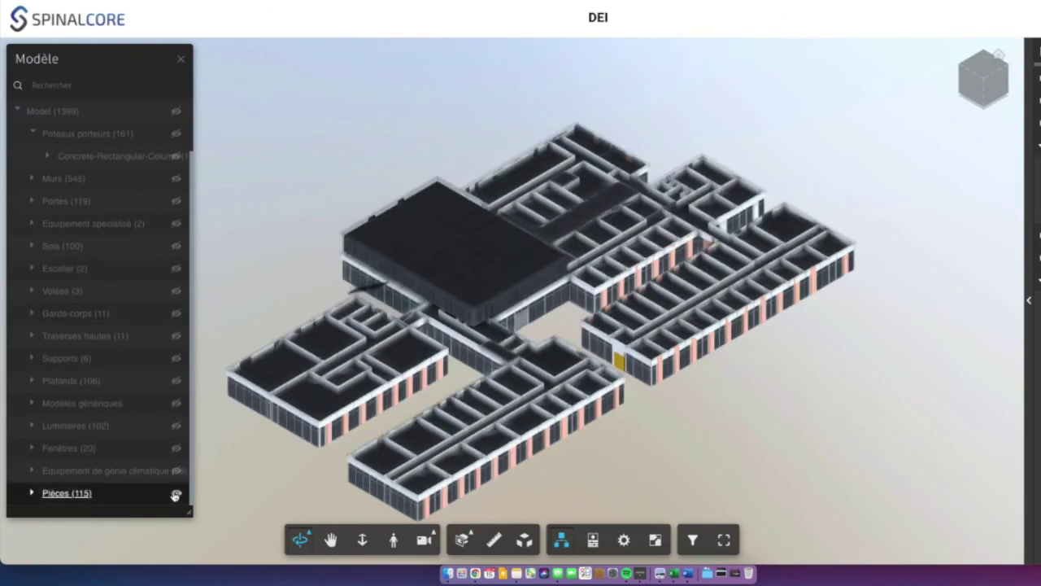
pyautogui.click(174, 495)
pyautogui.moveTo(681, 284); pyautogui.dragTo(608, 382)
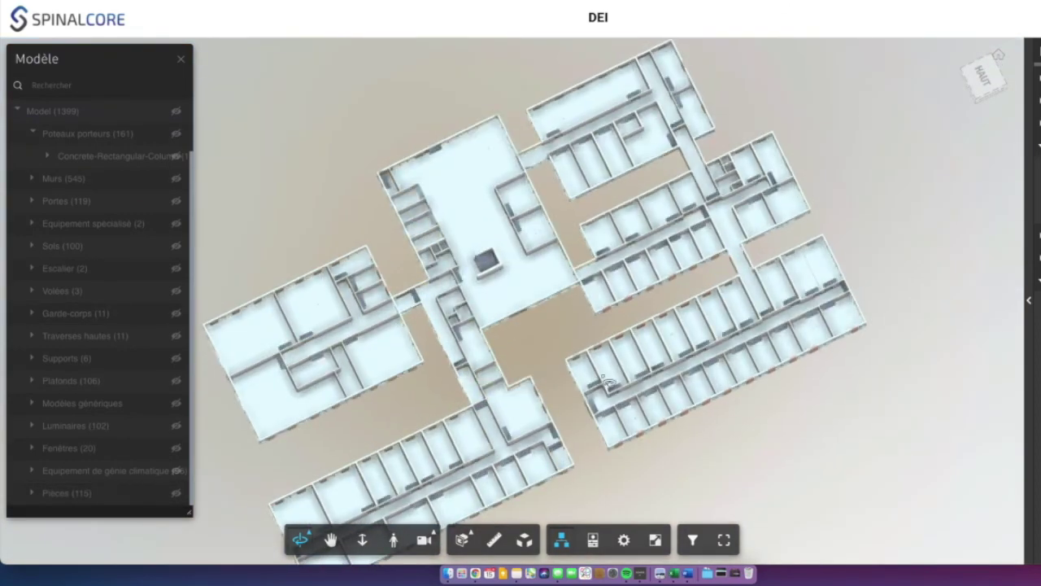
# Open the dashboard of the Under_Ceiling_Split_Unit_15959 in the east wing, move it clear of the model tree, and close the tree
pyautogui.click(753, 328)
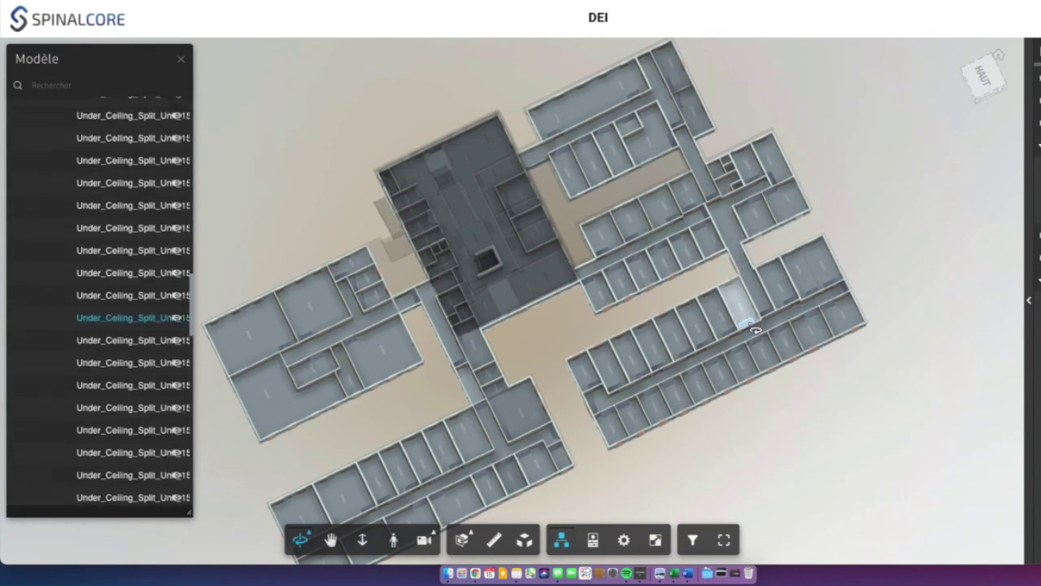
pyautogui.rightClick(755, 329)
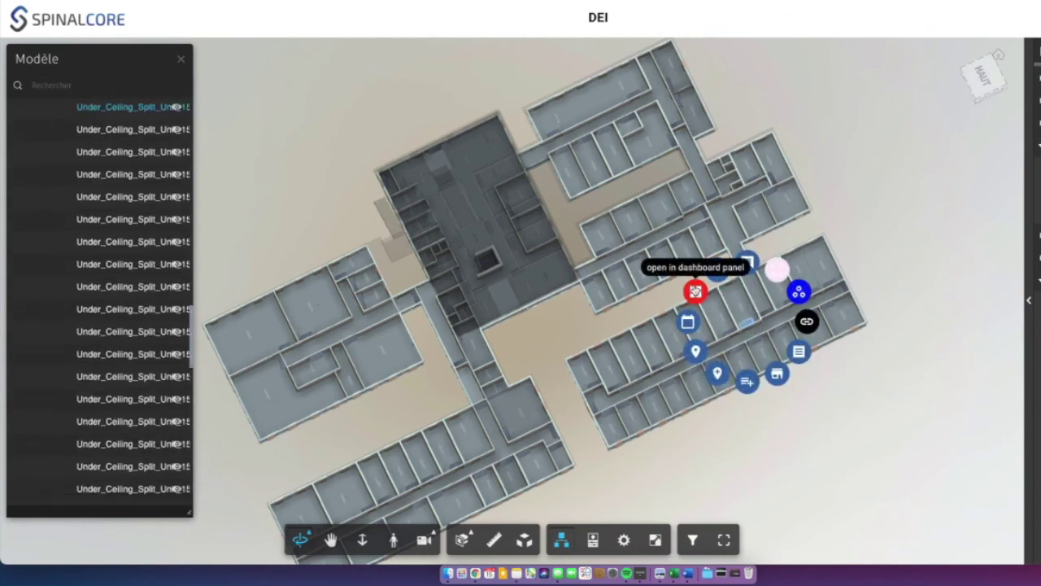
pyautogui.click(696, 291)
pyautogui.moveTo(315, 50); pyautogui.dragTo(712, 59)
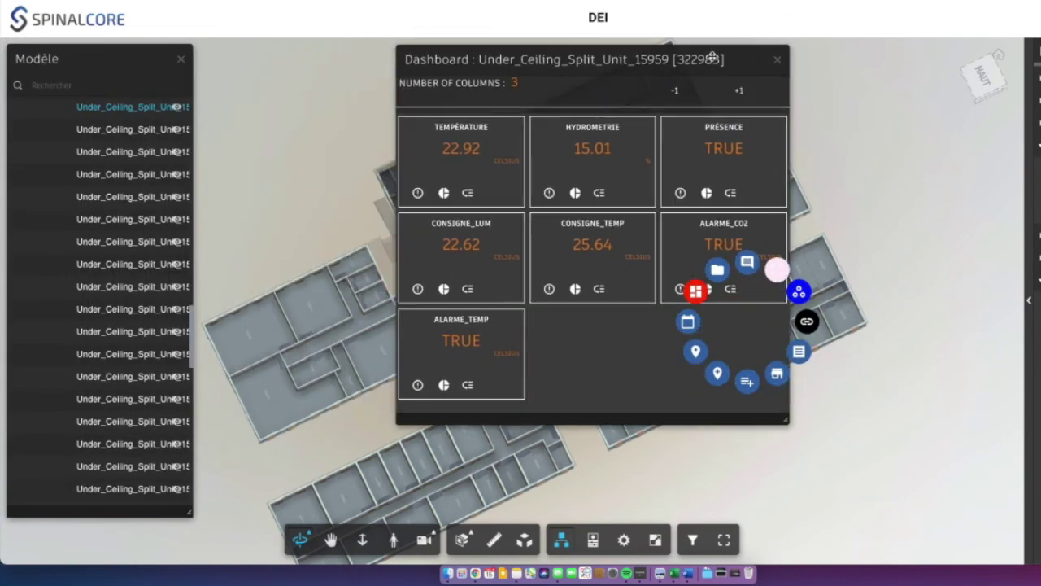
pyautogui.click(181, 58)
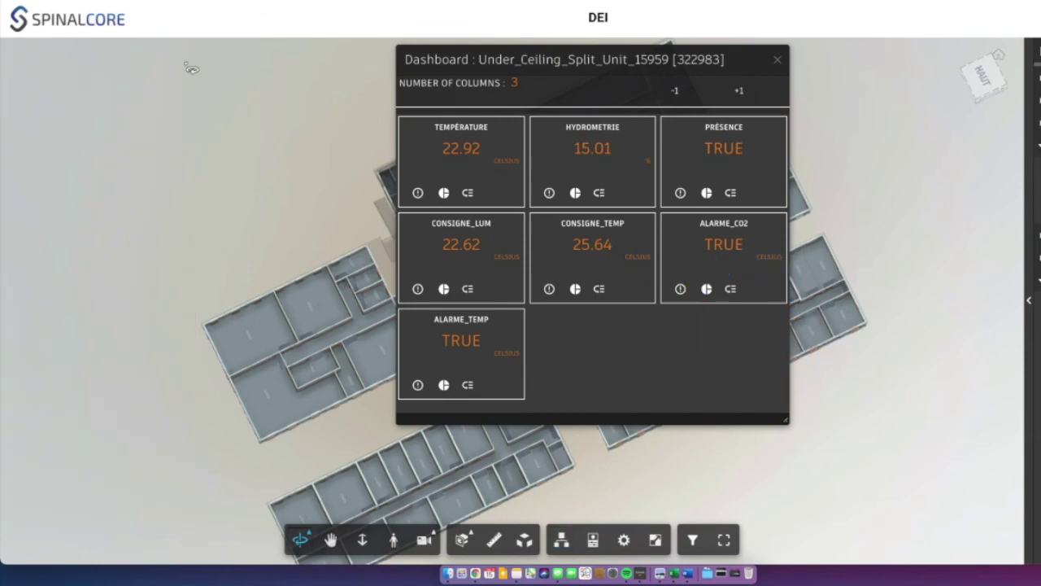
# Chart the split unit's Température endpoint over the J-1 period, and close the chart and the dashboard
pyautogui.click(445, 193)
pyautogui.click(210, 86)
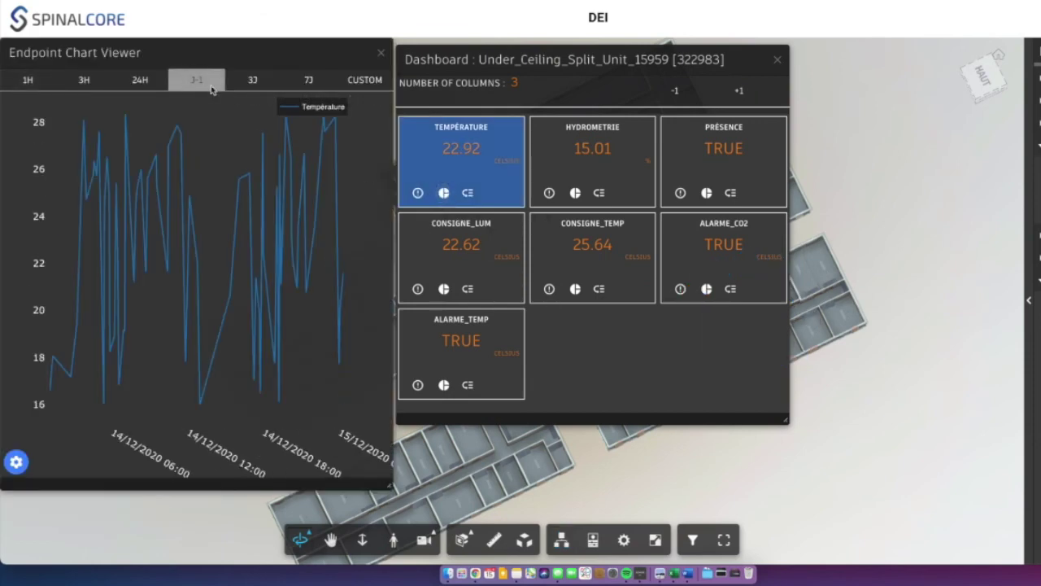
pyautogui.click(380, 52)
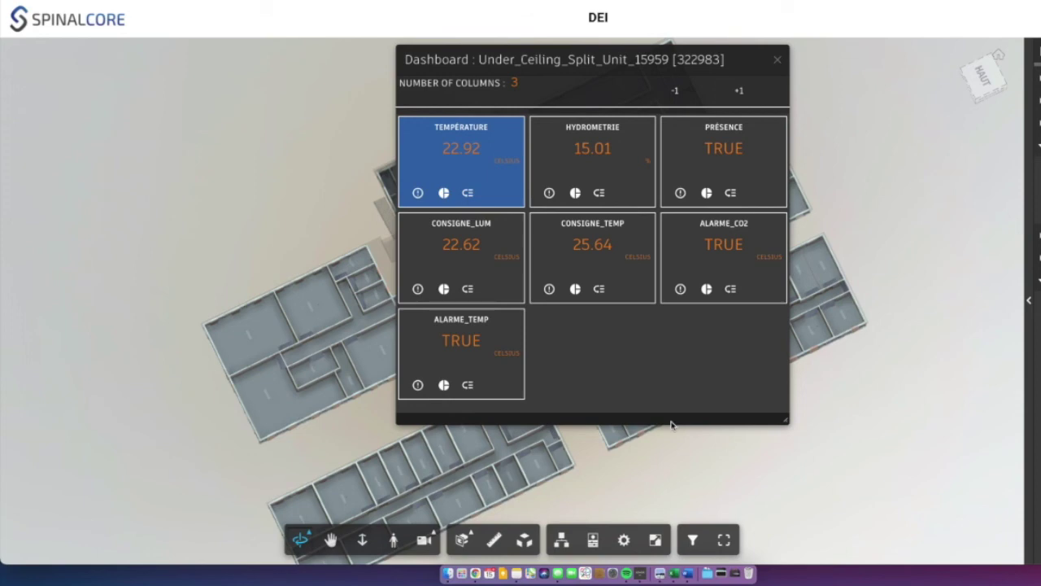
pyautogui.click(776, 62)
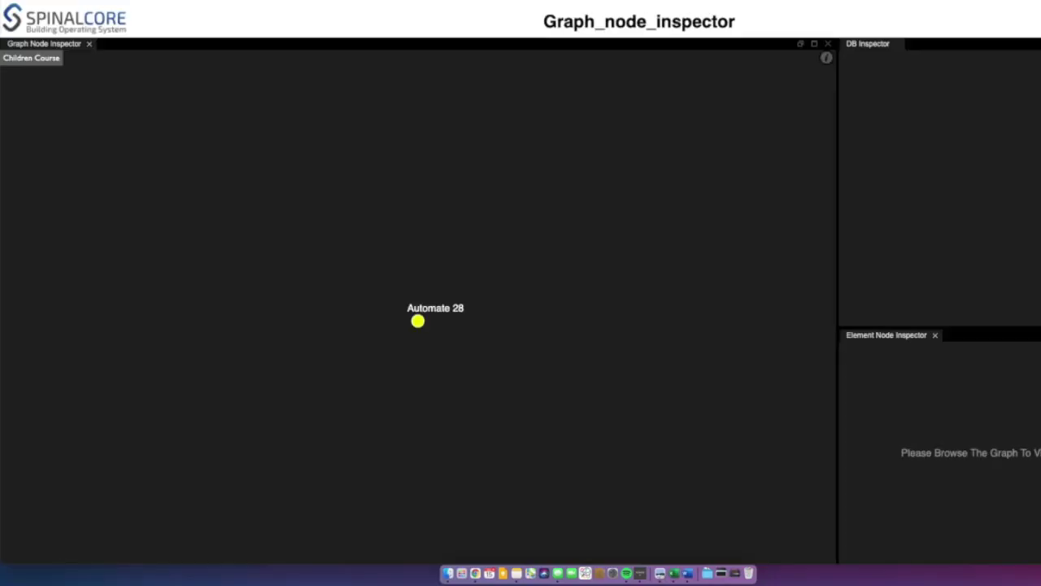
# Expand the Automate 28 node and its hasBmsEndpoint relation in the Graph Node Inspector
pyautogui.click(417, 320)
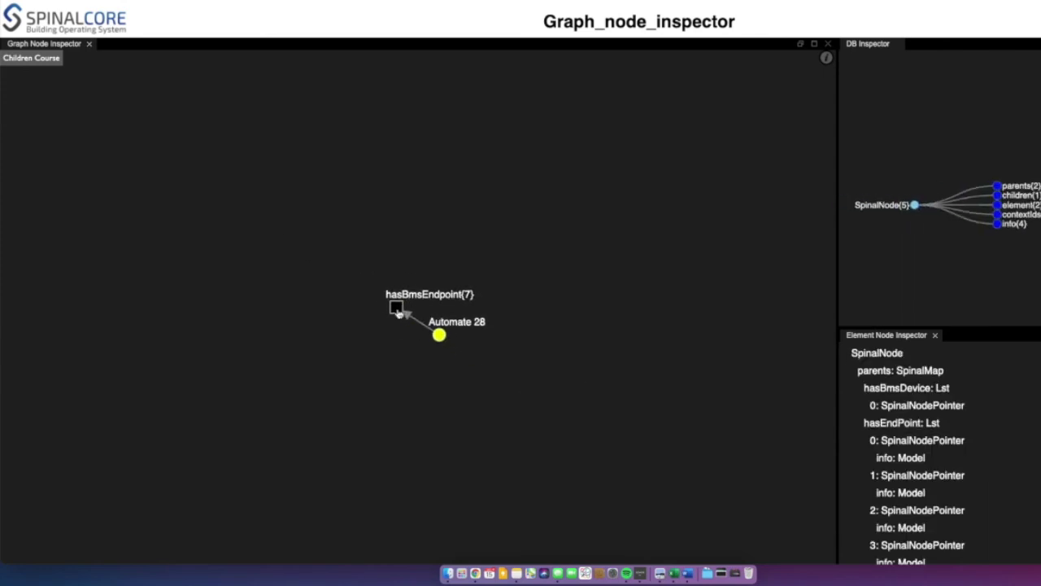
pyautogui.click(398, 311)
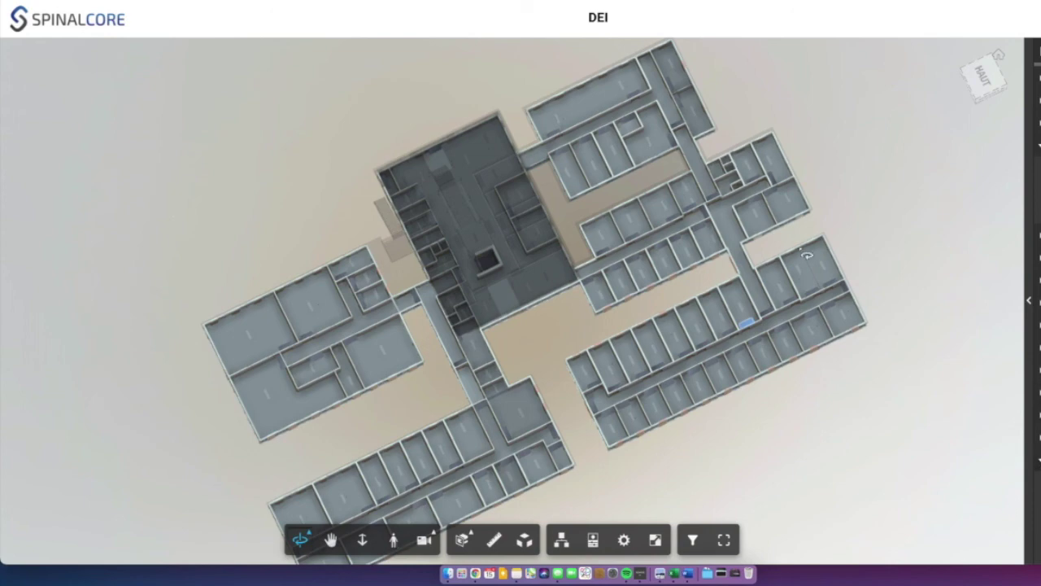
# Return to the DT GEX Carillon model and examine the area around the highlighted open-space workstation
pyautogui.moveTo(713, 448); pyautogui.dragTo(696, 417)
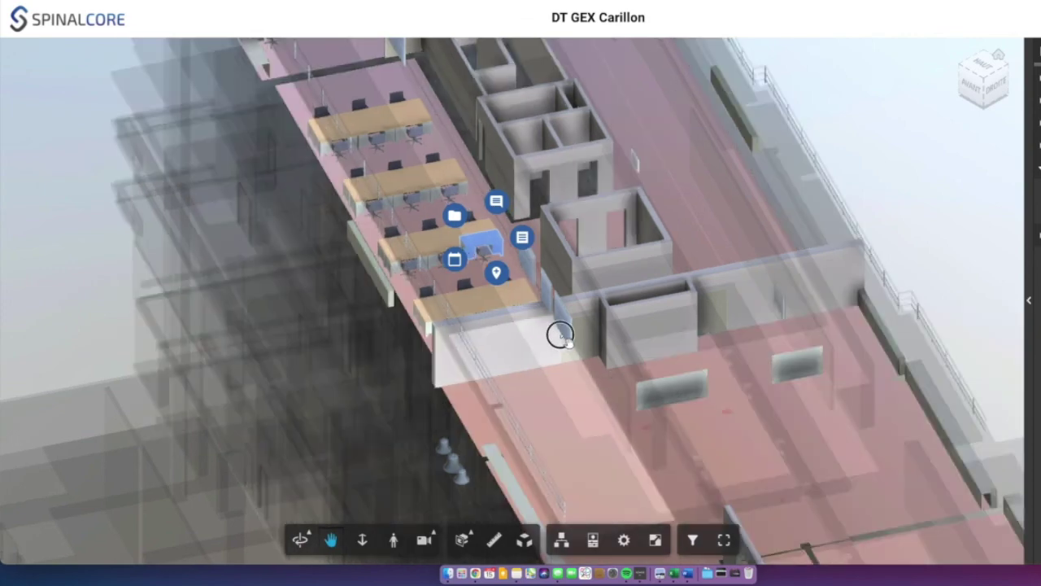
pyautogui.moveTo(561, 333); pyautogui.dragTo(453, 468)
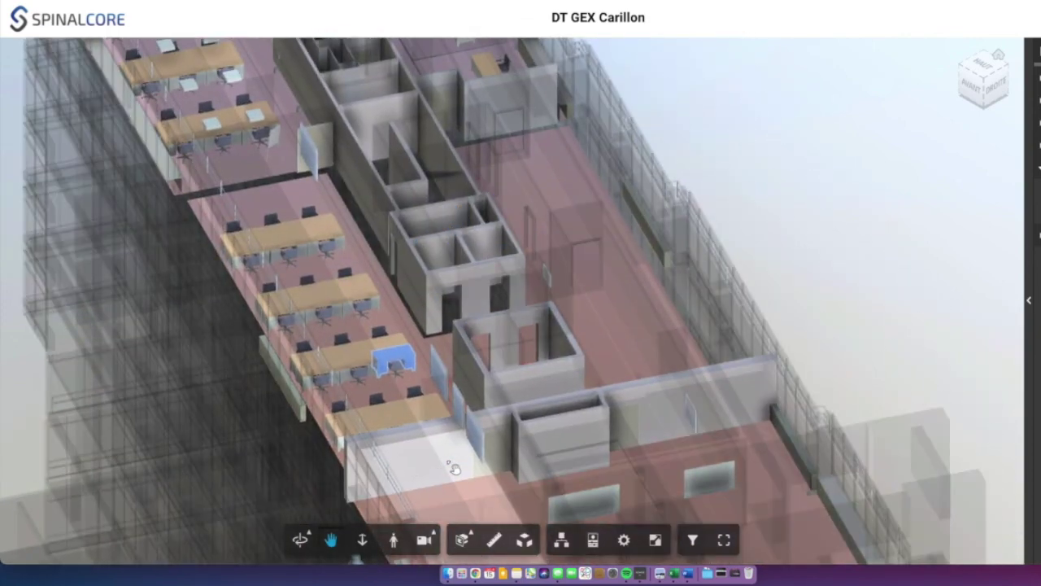